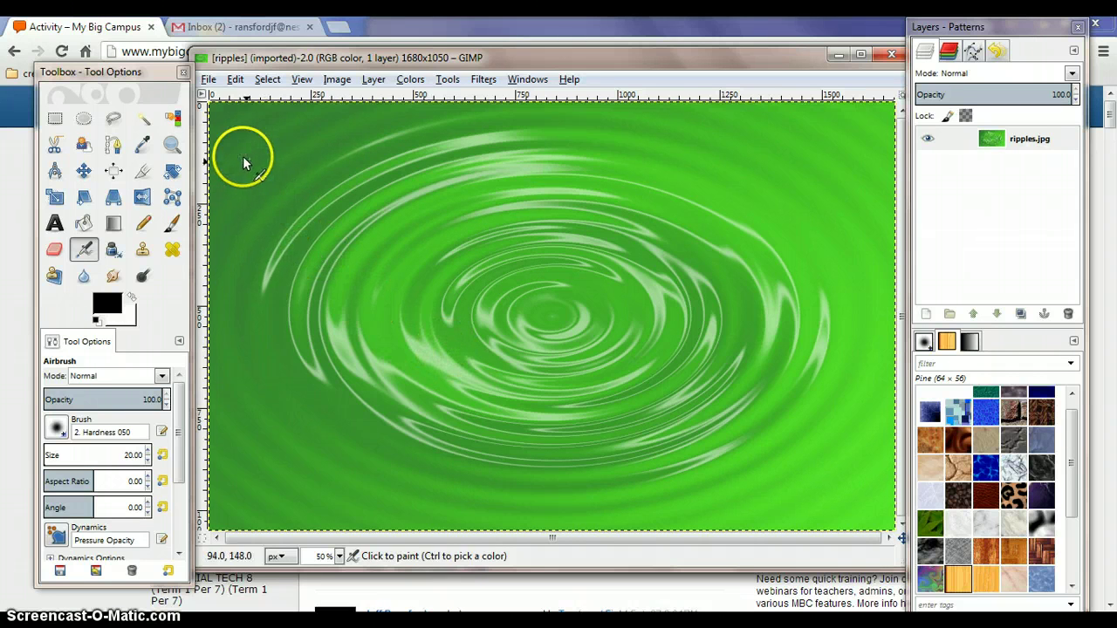
Create a new blank image of 1680 × 1050 pixels and place its window over the ripples image
left_click(210, 80)
left_click(219, 97)
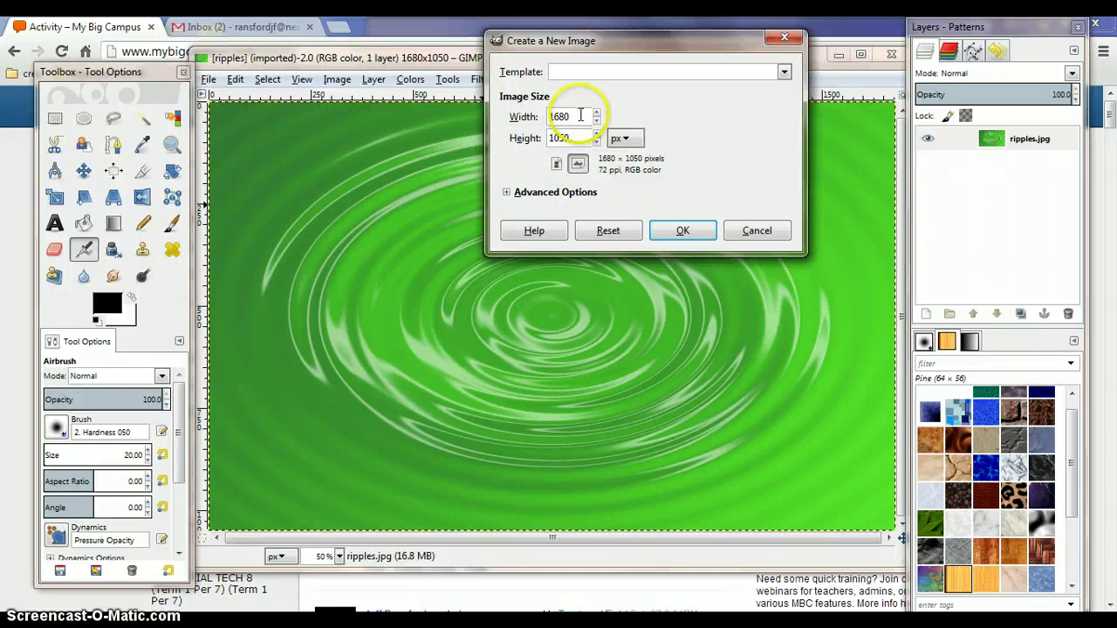
type("10")
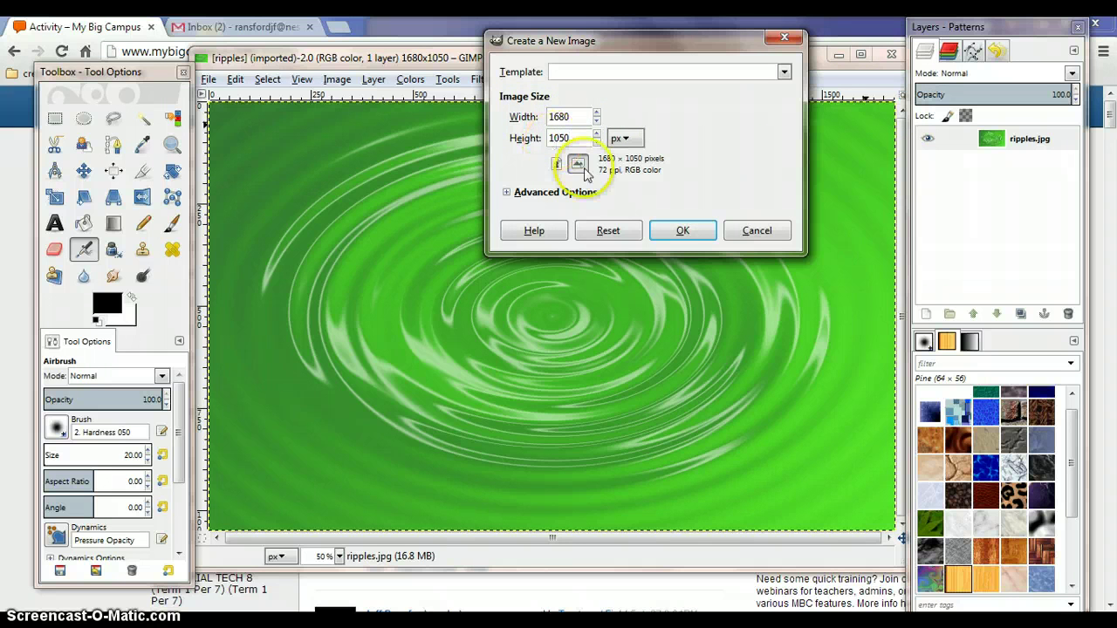
left_click(668, 232)
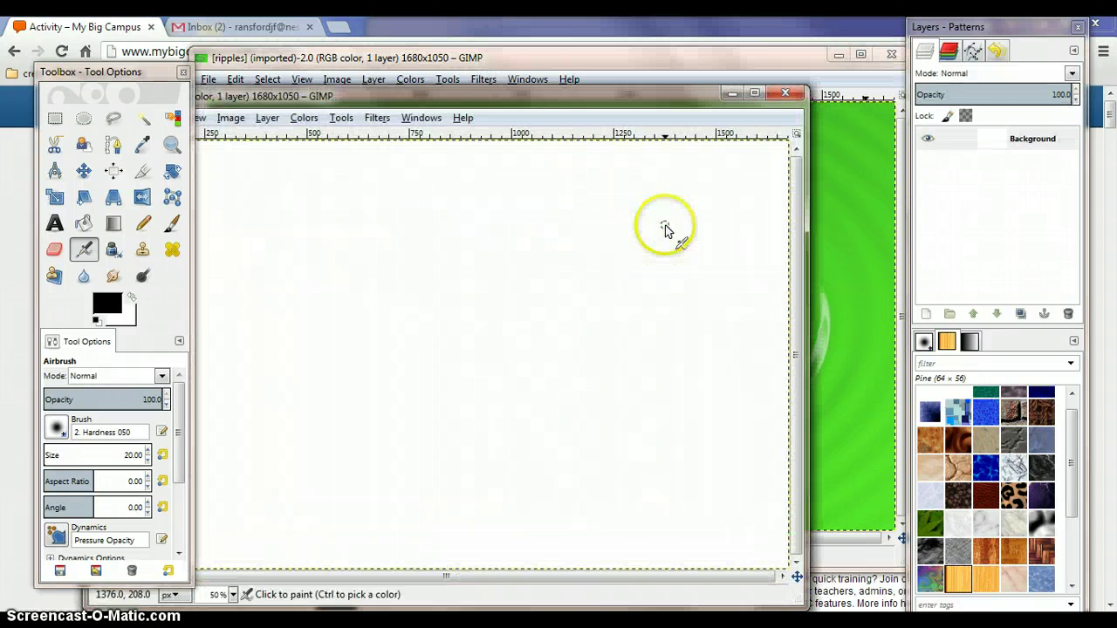
left_click_drag(477, 98, 569, 67)
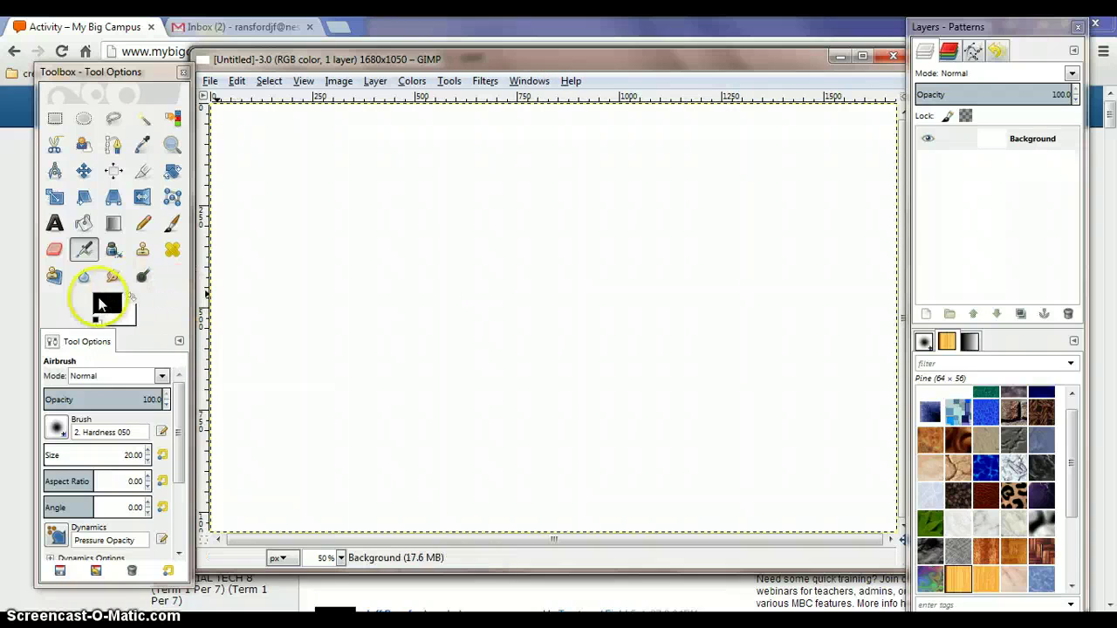
Set the foreground colour to a muted dark green, 4e8c3d
left_click(108, 307)
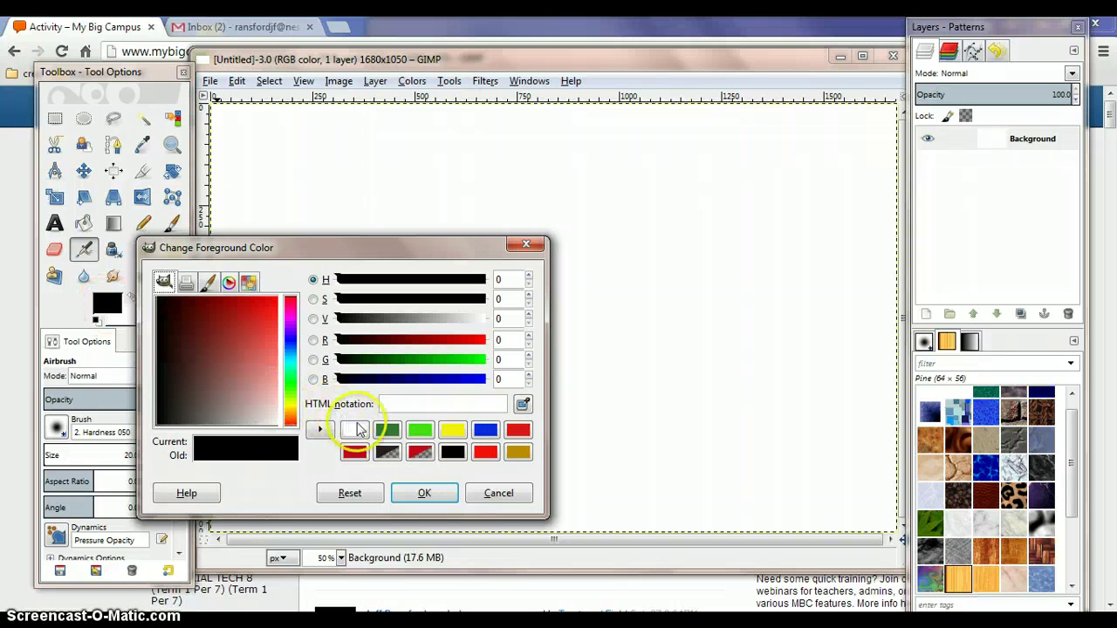
left_click(289, 387)
mouse_move(239, 354)
left_mouse_down()
mouse_move(214, 356)
mouse_move(222, 360)
left_mouse_up()
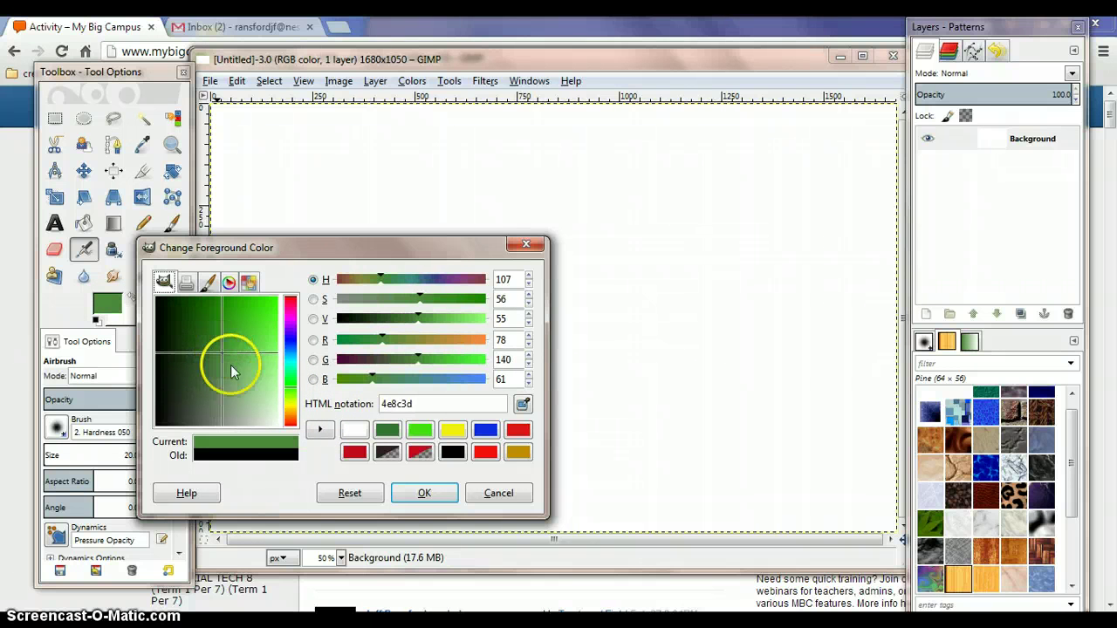
left_click(424, 493)
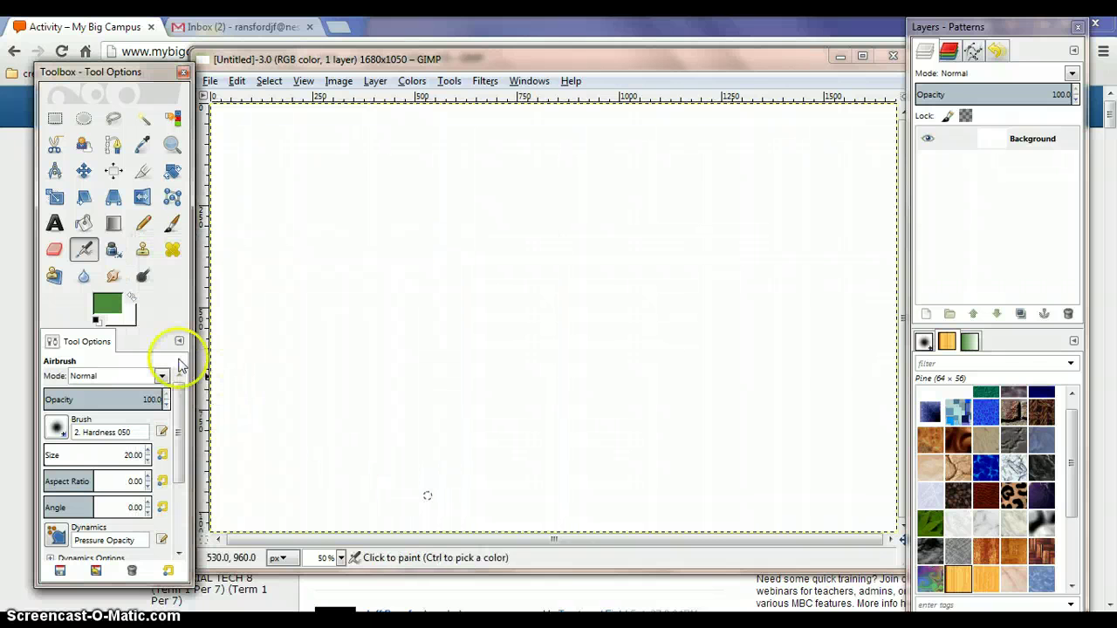
Set the background colour to a bright green, 2be811, and keep the dark green foreground colour
left_click(111, 309)
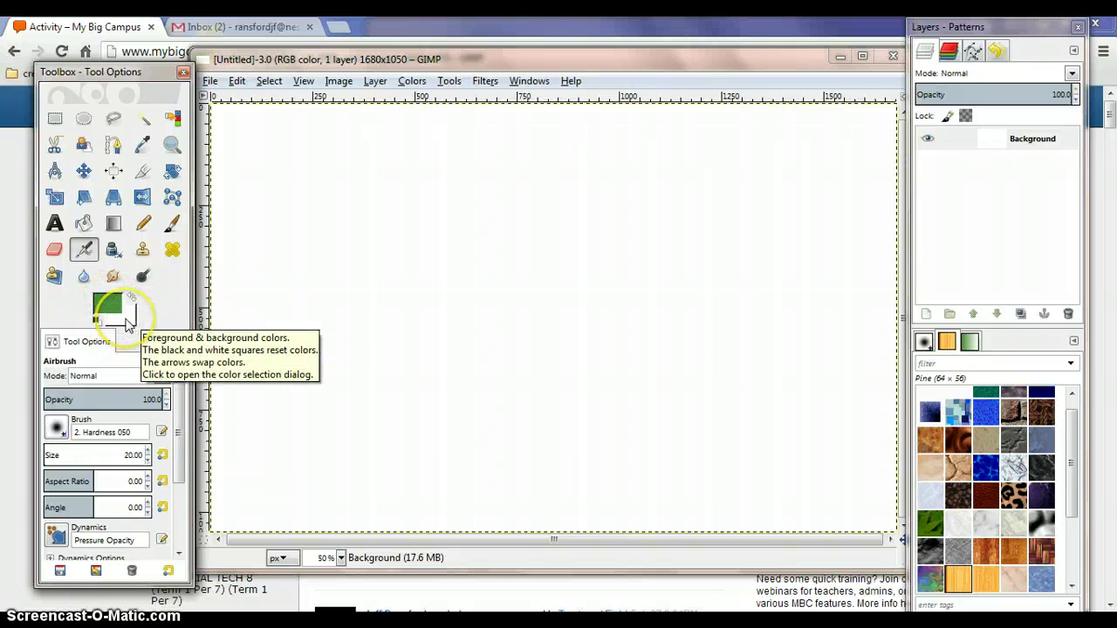
left_click(126, 321)
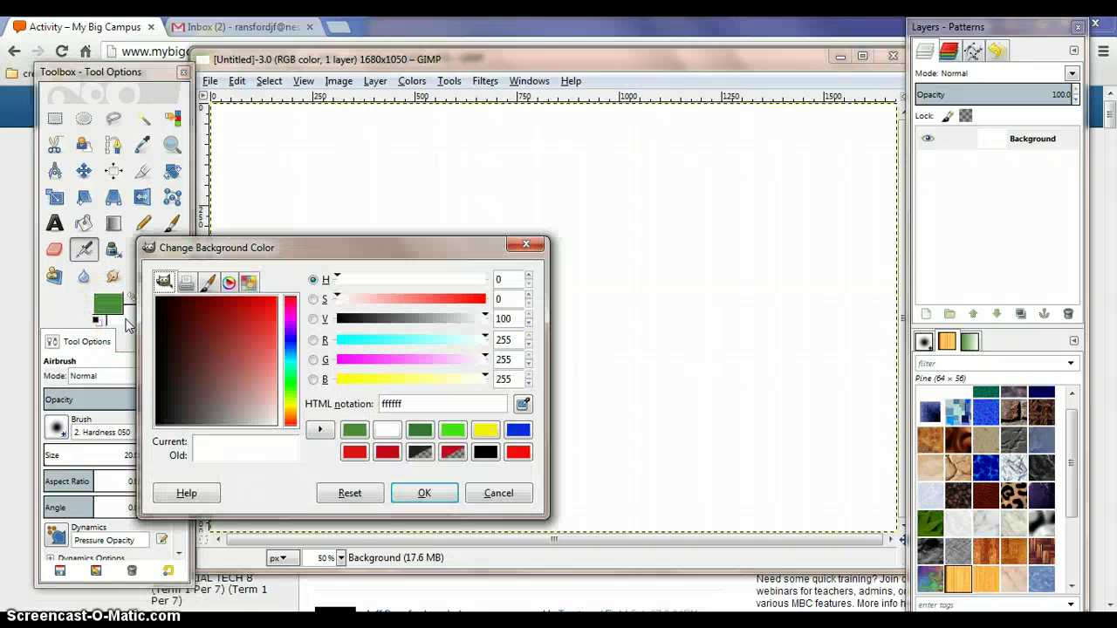
left_click(288, 387)
left_click_drag(270, 361, 269, 314)
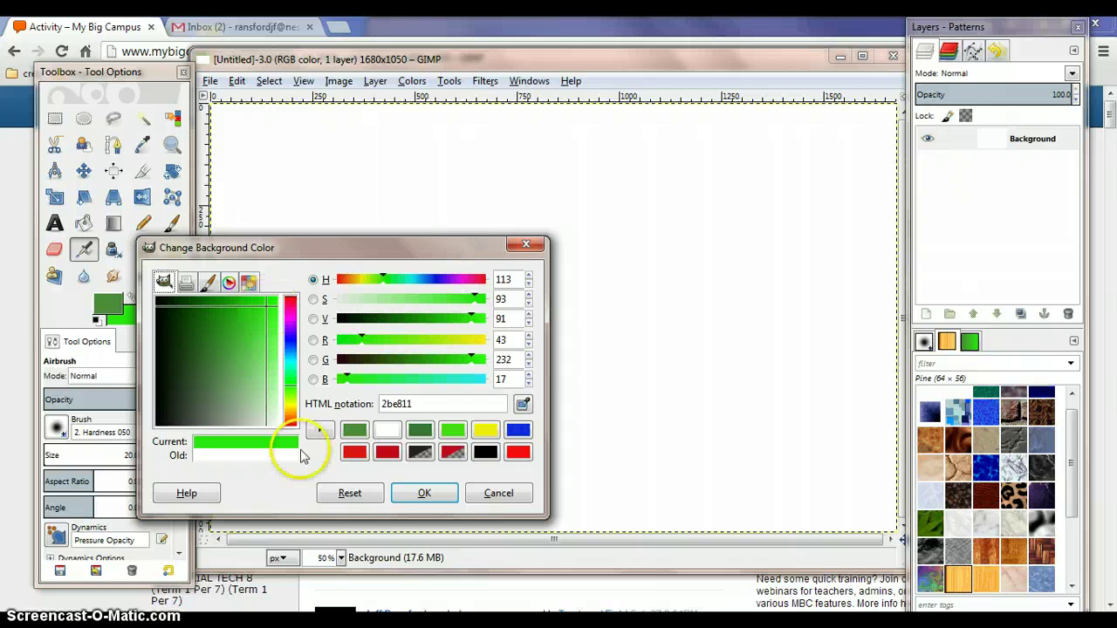
left_click(424, 493)
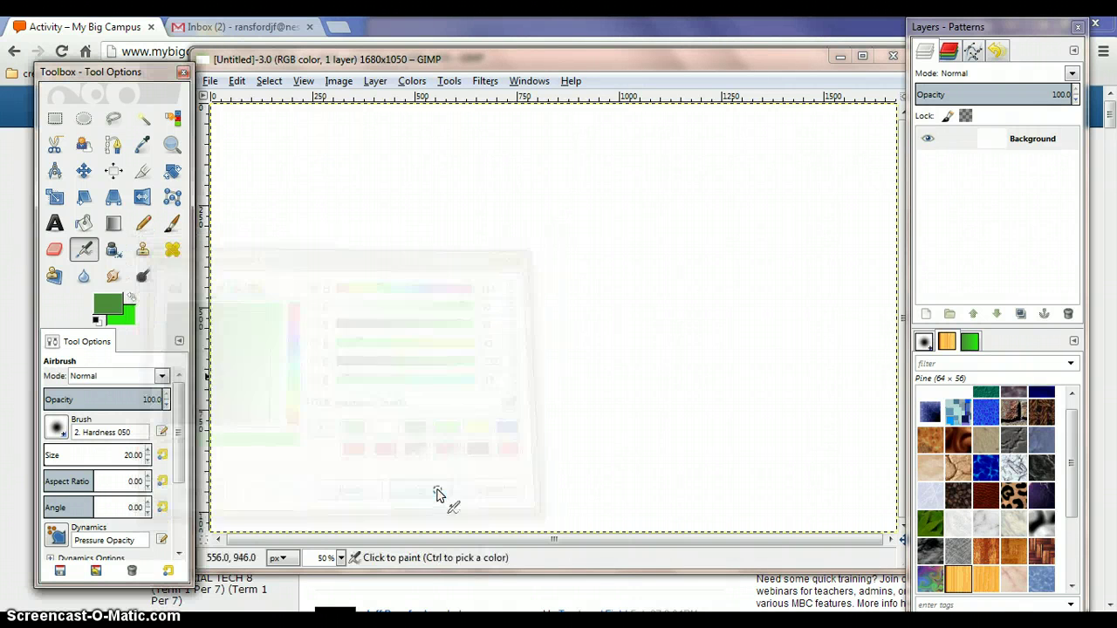
left_click(106, 303)
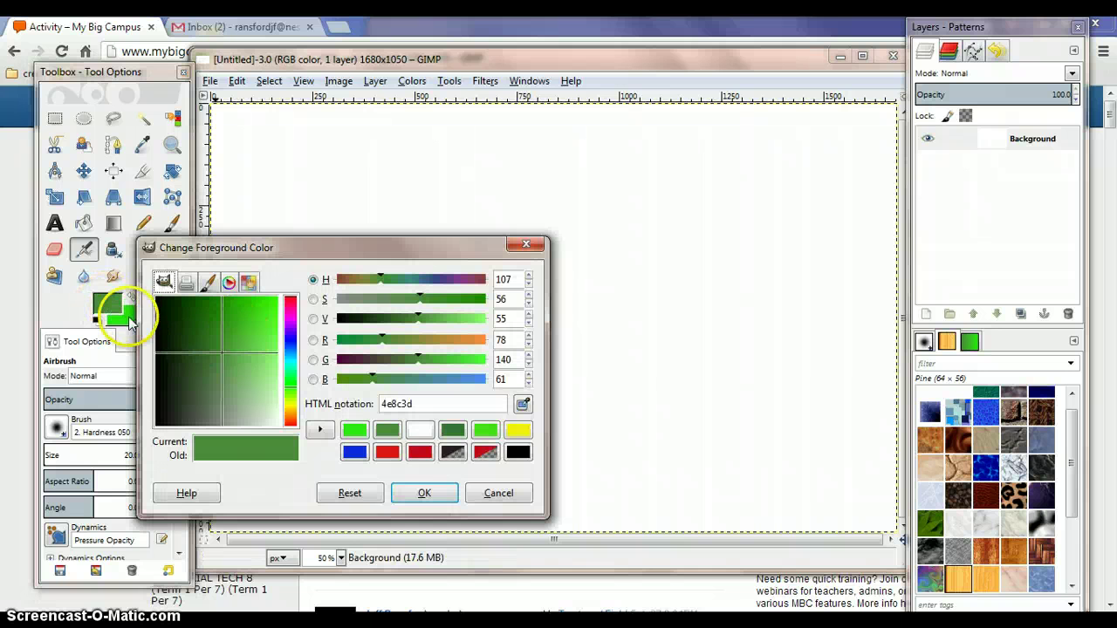
left_click(426, 493)
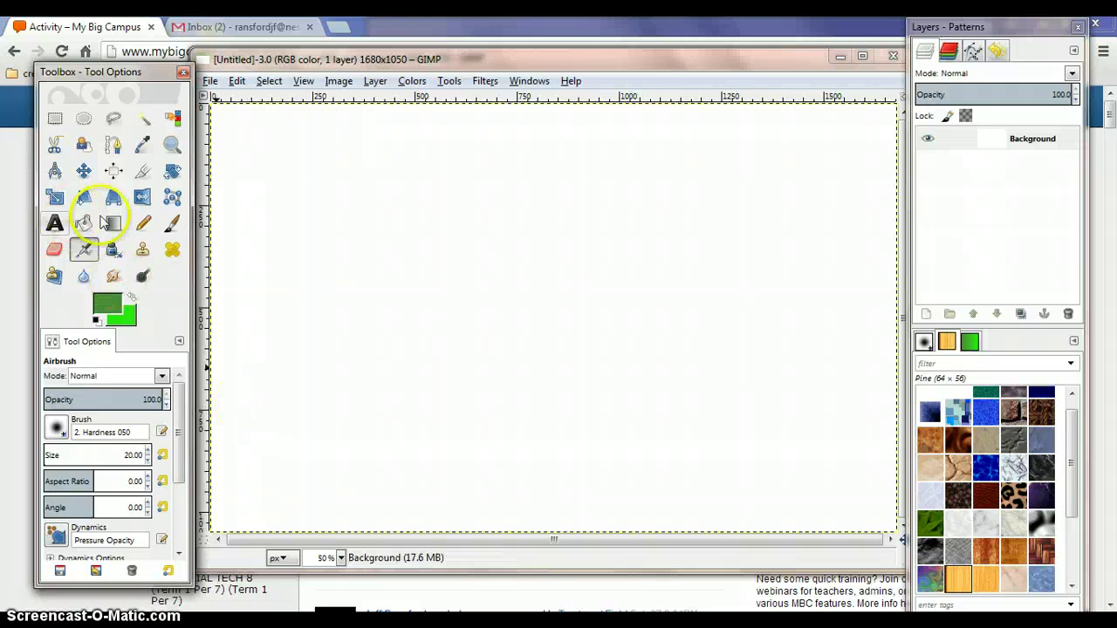
Fill the canvas with a linear FG to BG (RGB) blend running from the upper-left corner to the lower-right corner
left_click(114, 224)
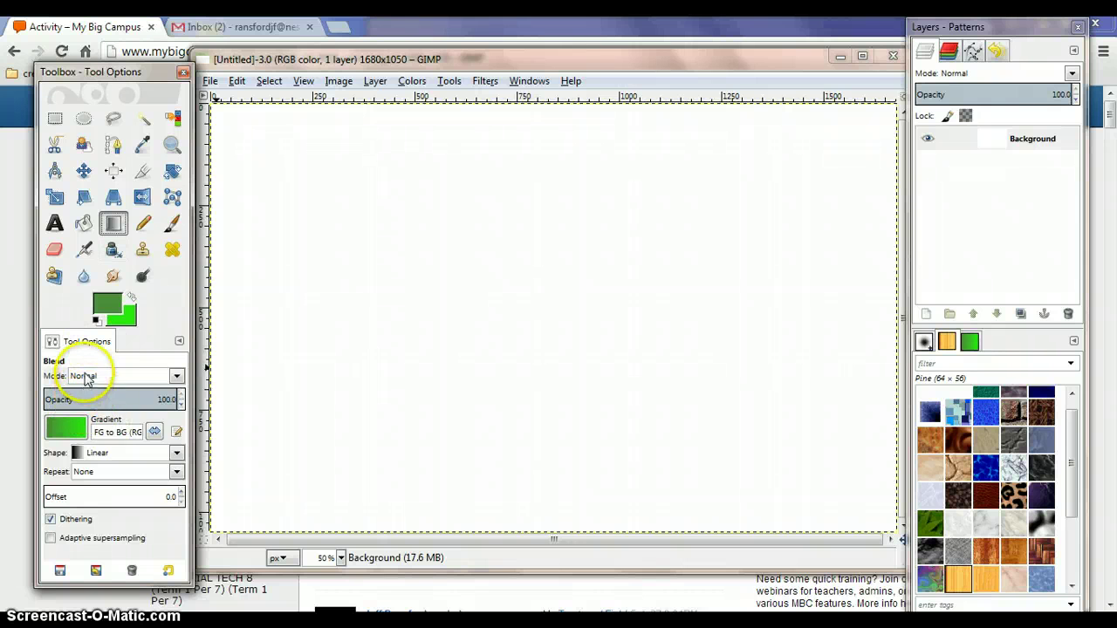
left_click(74, 441)
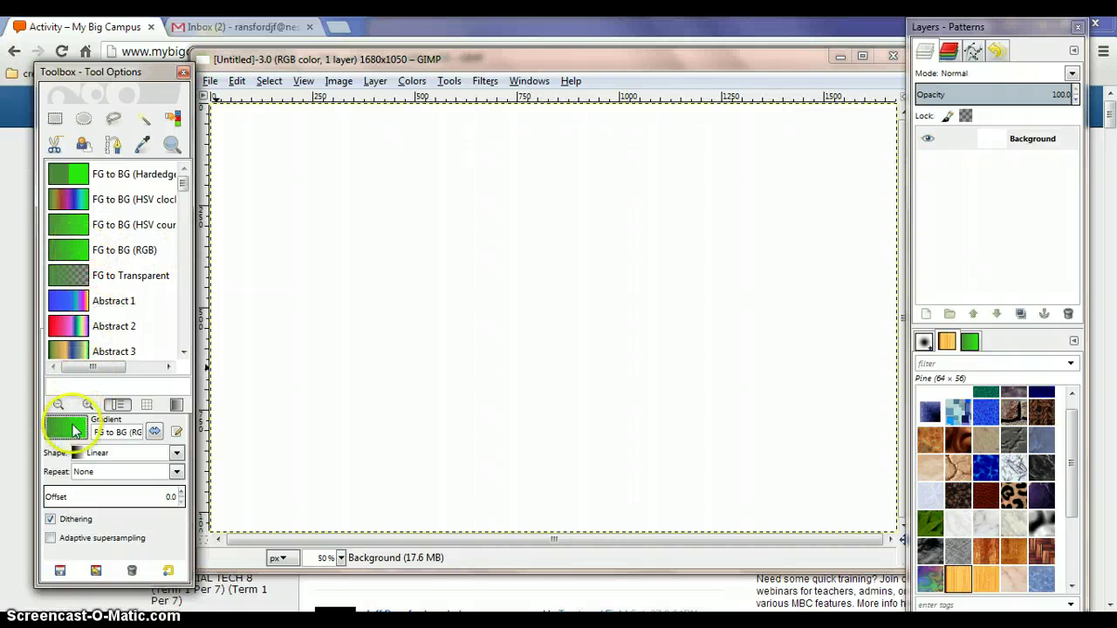
left_click(57, 460)
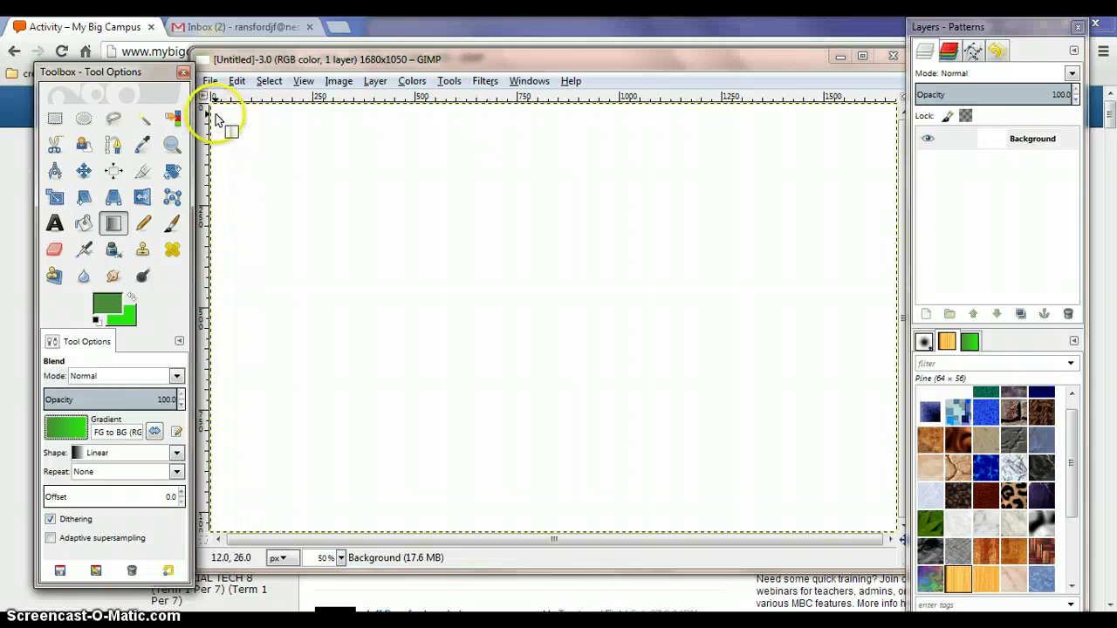
left_click_drag(216, 111, 879, 527)
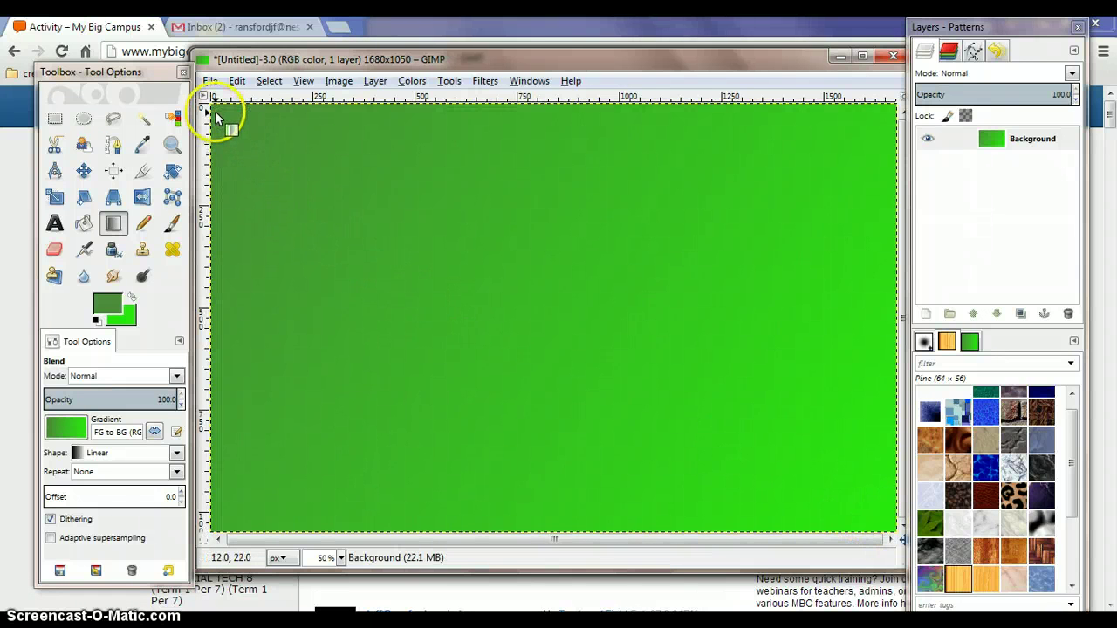
key("ctrl+z")
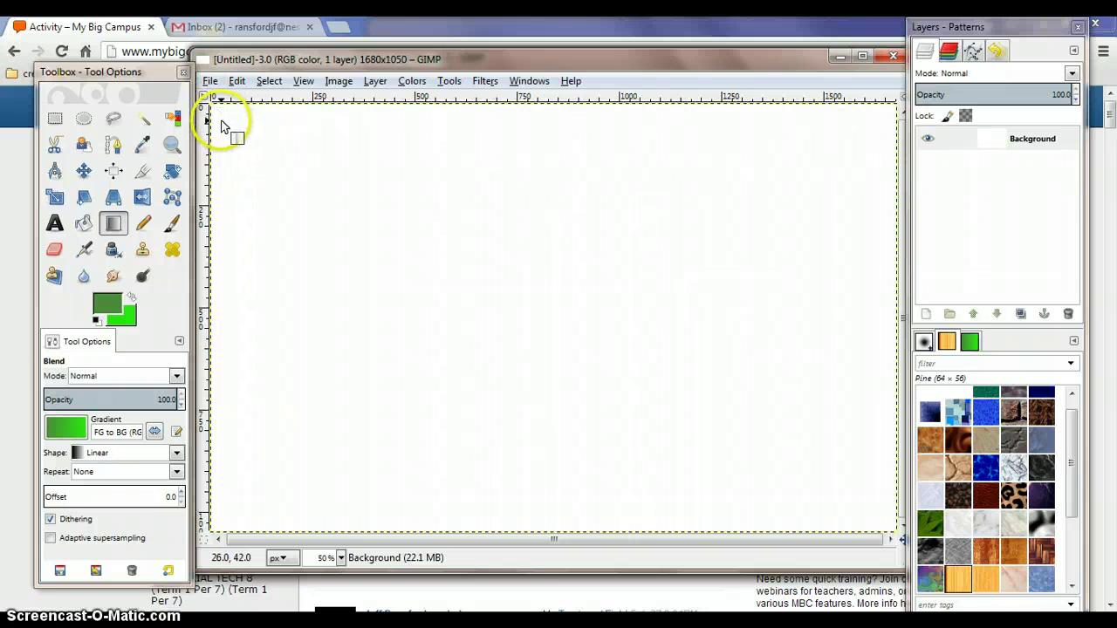
left_click_drag(220, 119, 877, 521)
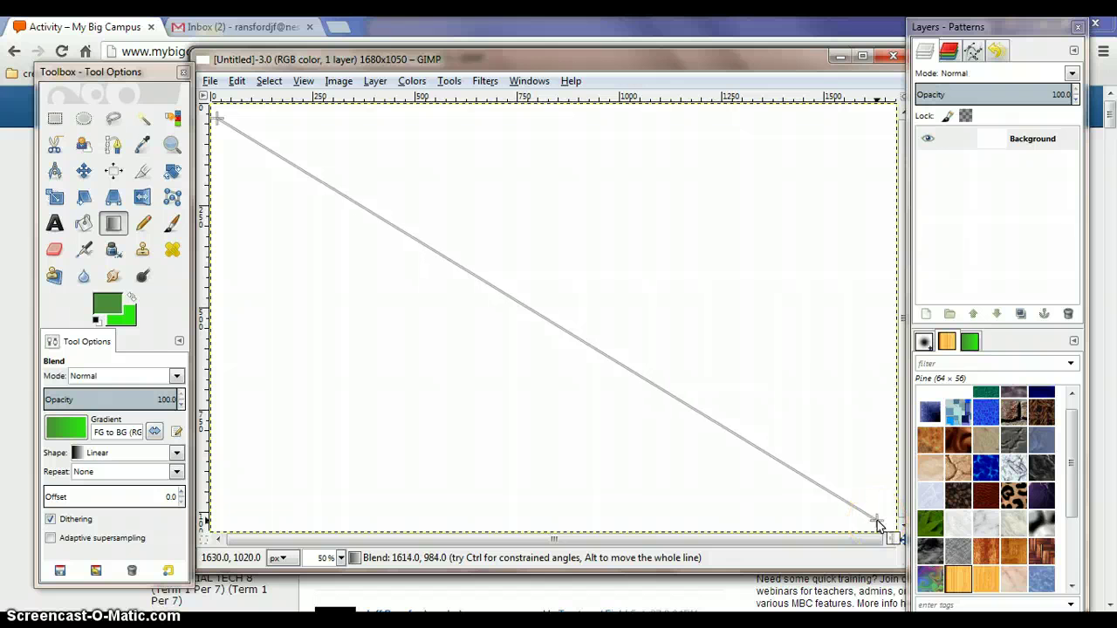
left_click_drag(877, 523, 878, 525)
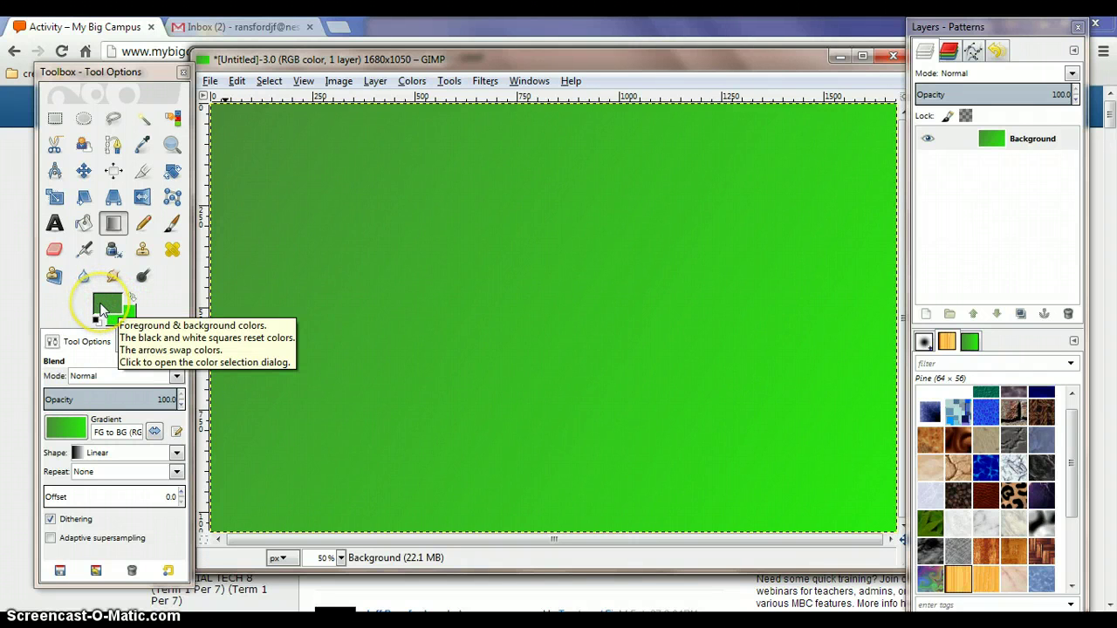
Change the foreground colour to white, ffffff
left_click(102, 307)
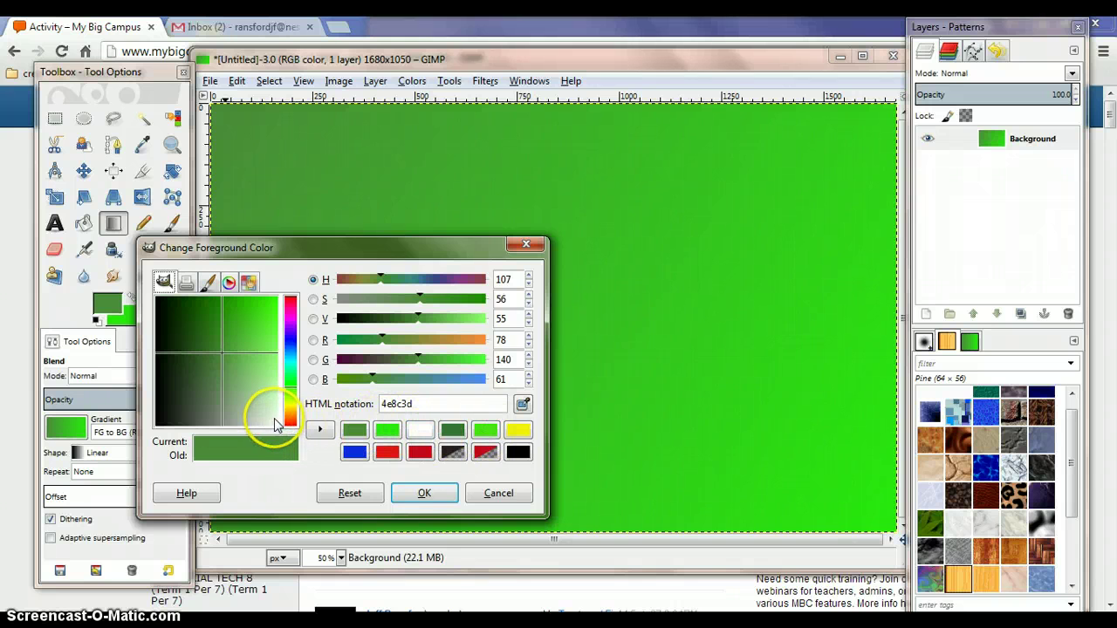
mouse_move(276, 422)
left_mouse_down()
mouse_move(288, 436)
mouse_move(276, 429)
left_mouse_up()
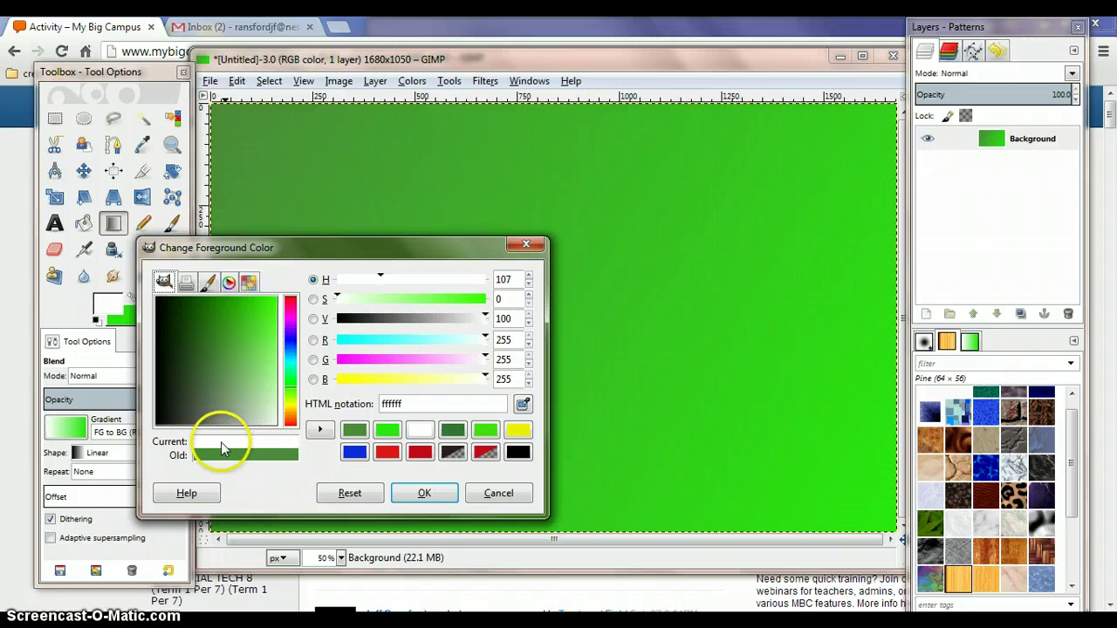
left_click(411, 490)
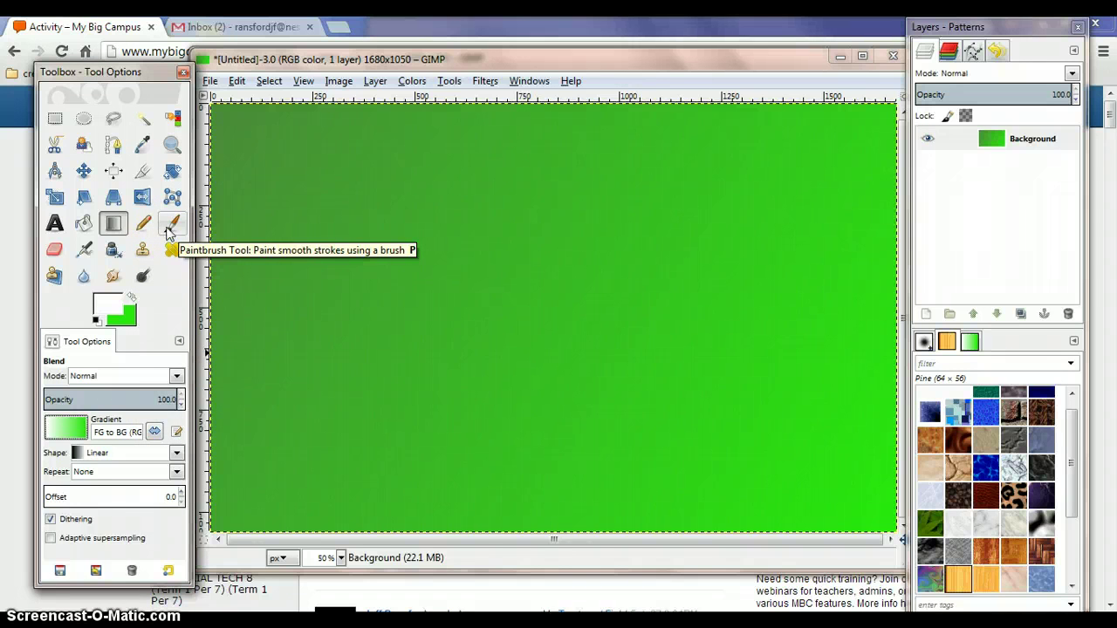
Paint a white freehand spiral with the Paintbrush, winding outward from the canvas centre to about 970 px wide
left_click(170, 228)
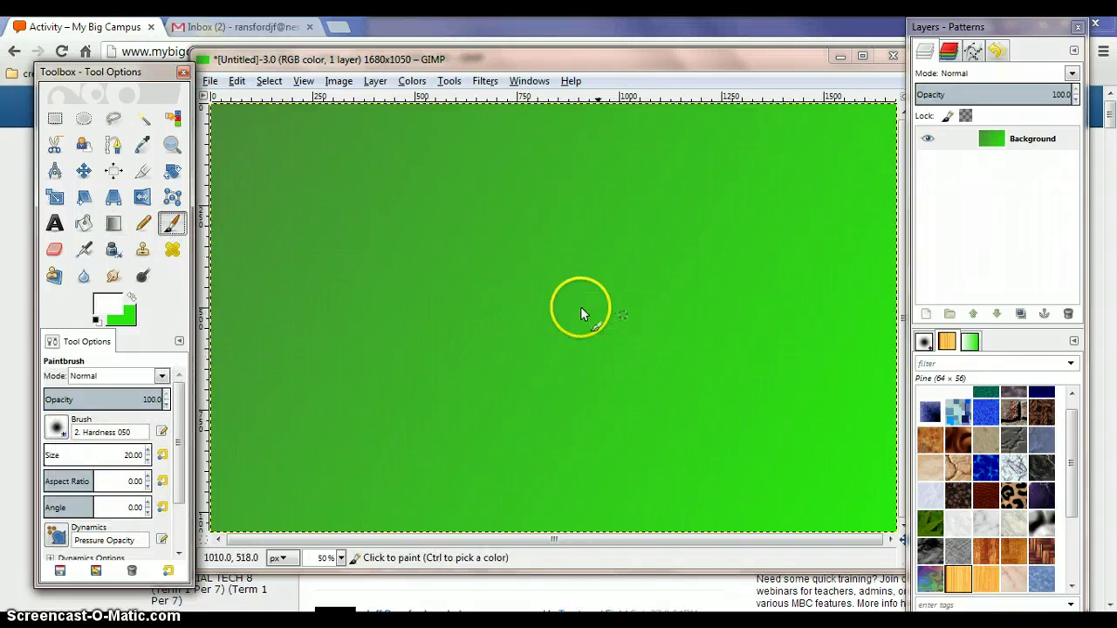
mouse_move(550, 288)
left_mouse_down()
mouse_move(554, 299)
mouse_move(566, 277)
mouse_move(509, 278)
left_mouse_up()
mouse_move(576, 319)
left_mouse_down()
mouse_move(601, 277)
mouse_move(570, 239)
left_mouse_up()
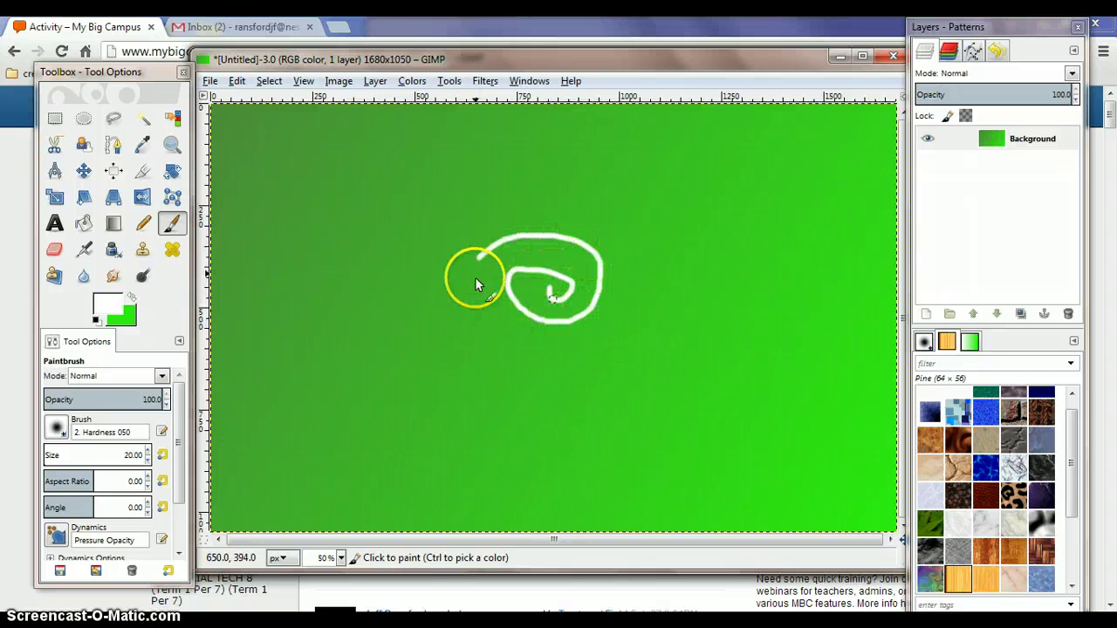
left_click_drag(660, 248, 548, 185)
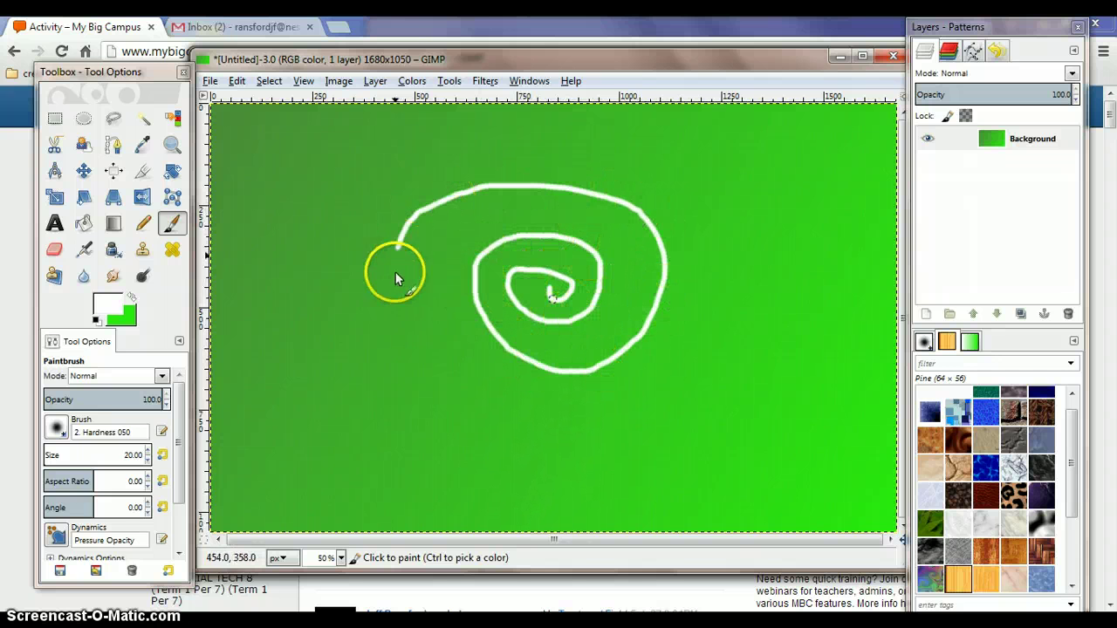
mouse_move(454, 397)
left_mouse_down()
mouse_move(618, 453)
mouse_move(777, 361)
left_mouse_up()
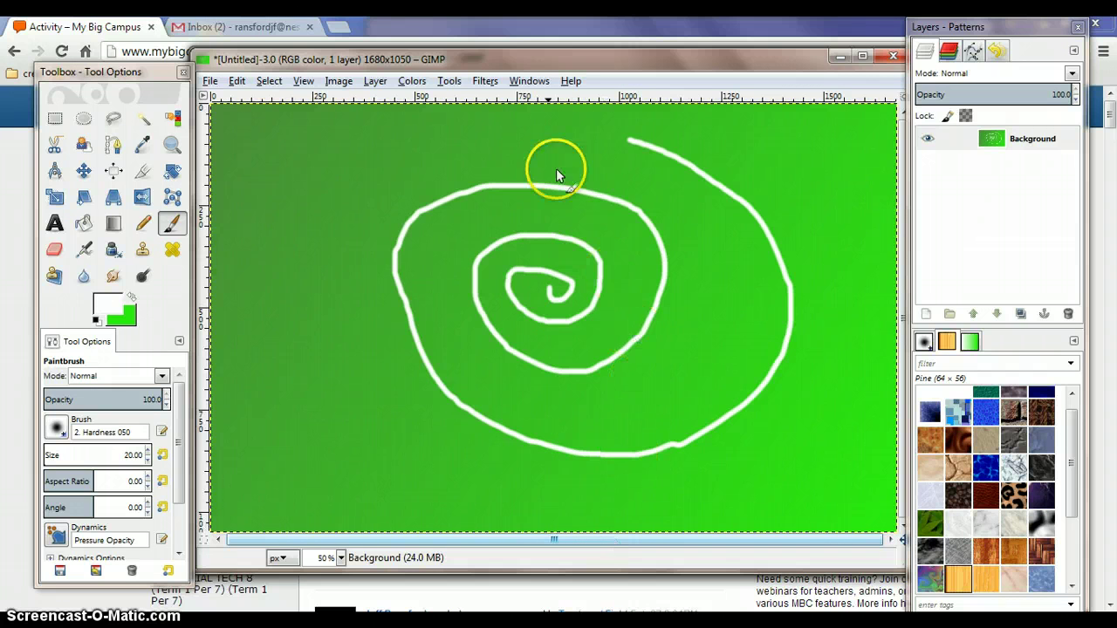
Apply a Gaussian Blur to the spiral image with horizontal and vertical radii of 40 px
left_click(483, 82)
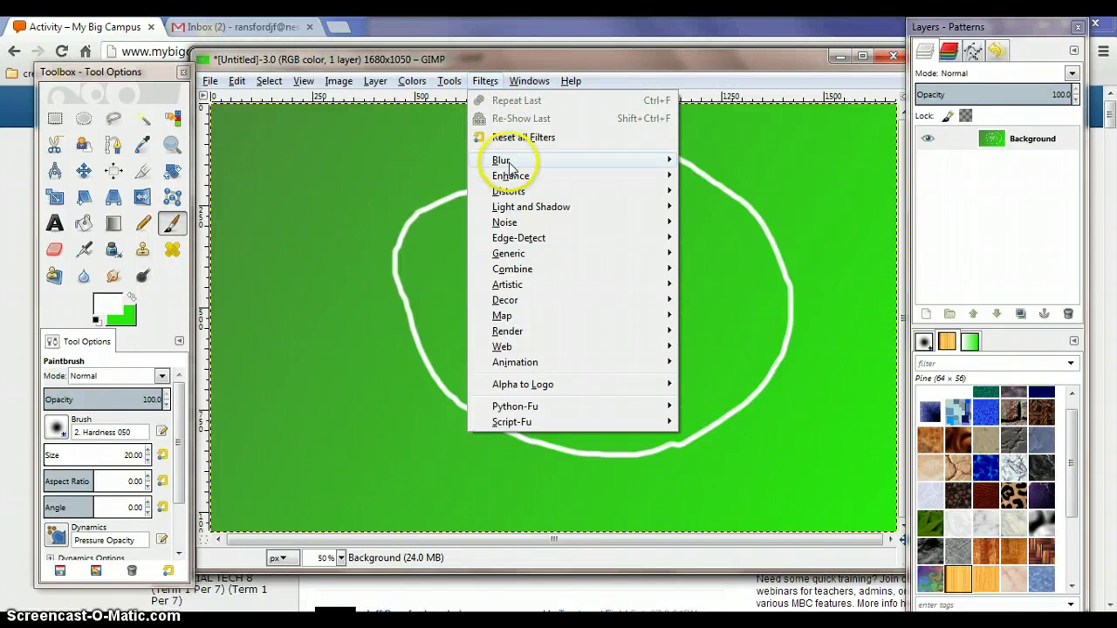
mouse_move(511, 167)
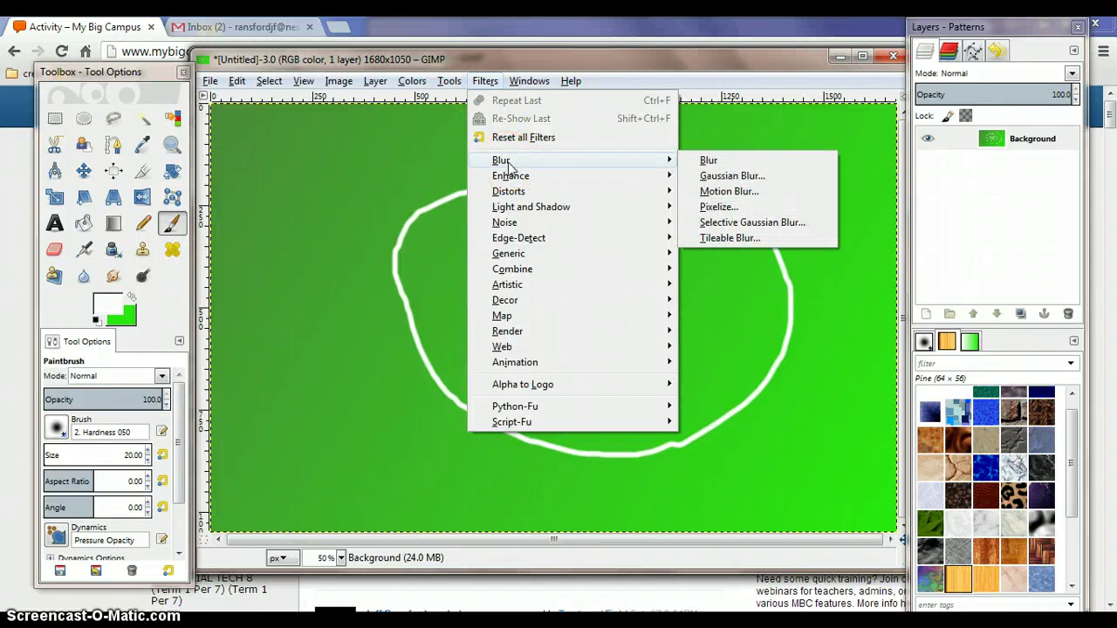
left_click(721, 178)
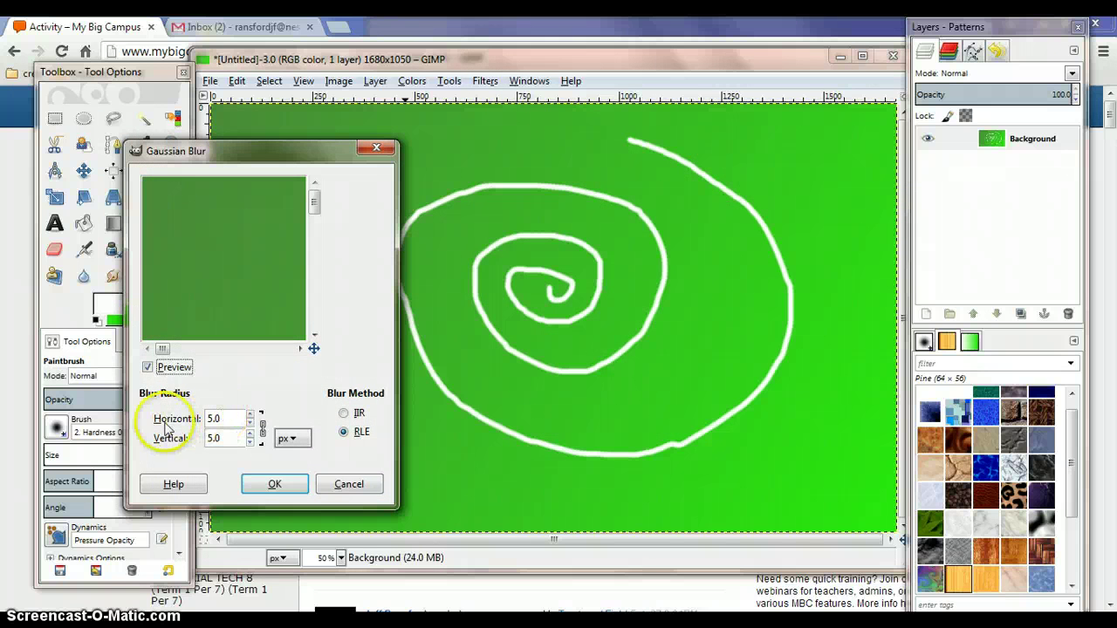
left_click(222, 419)
triple_click(221, 419)
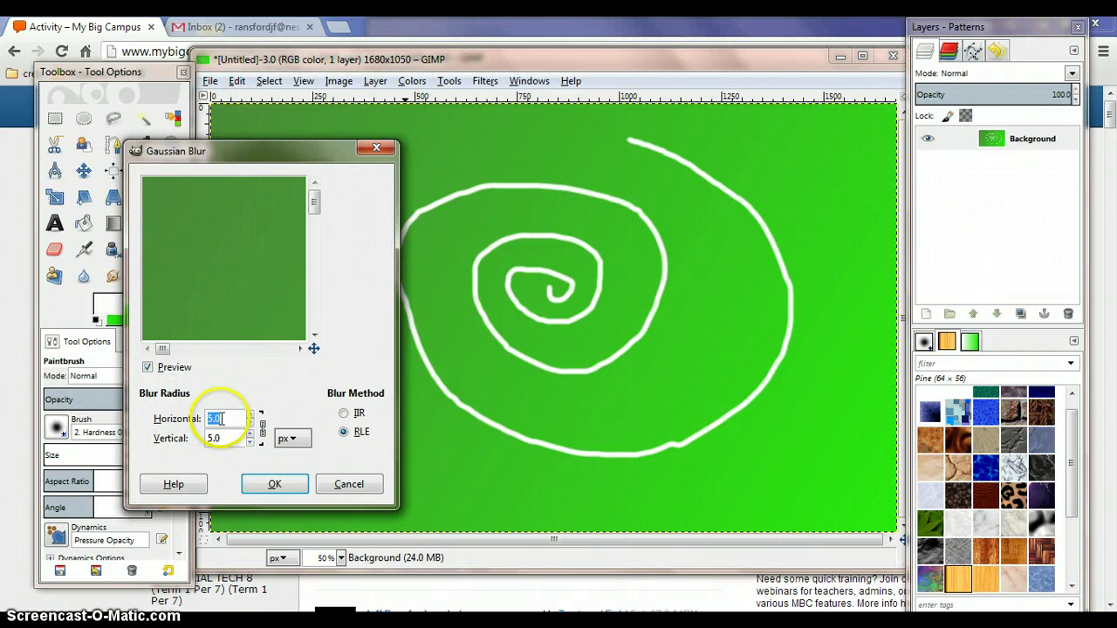
left_click(222, 418)
triple_click(221, 419)
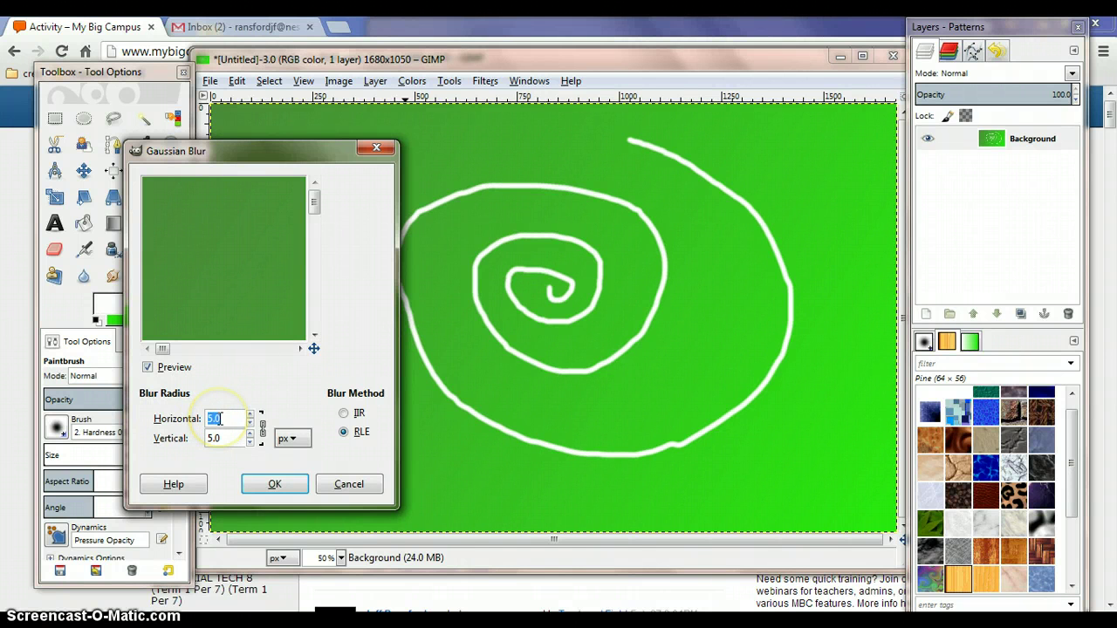
type("40")
key("Tab")
key("Tab")
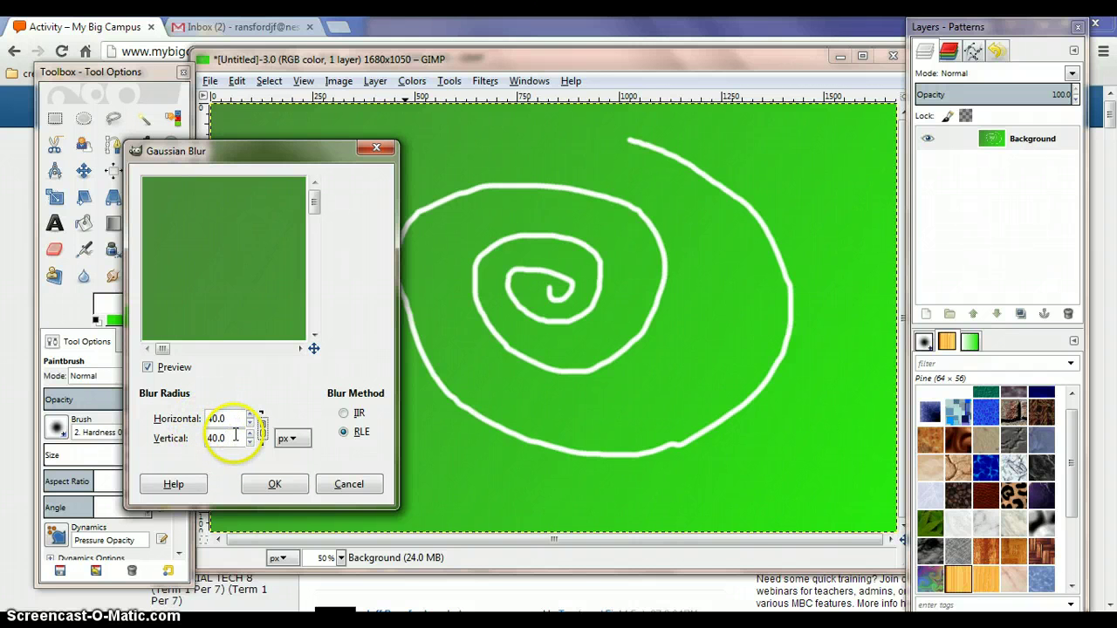
left_click(267, 482)
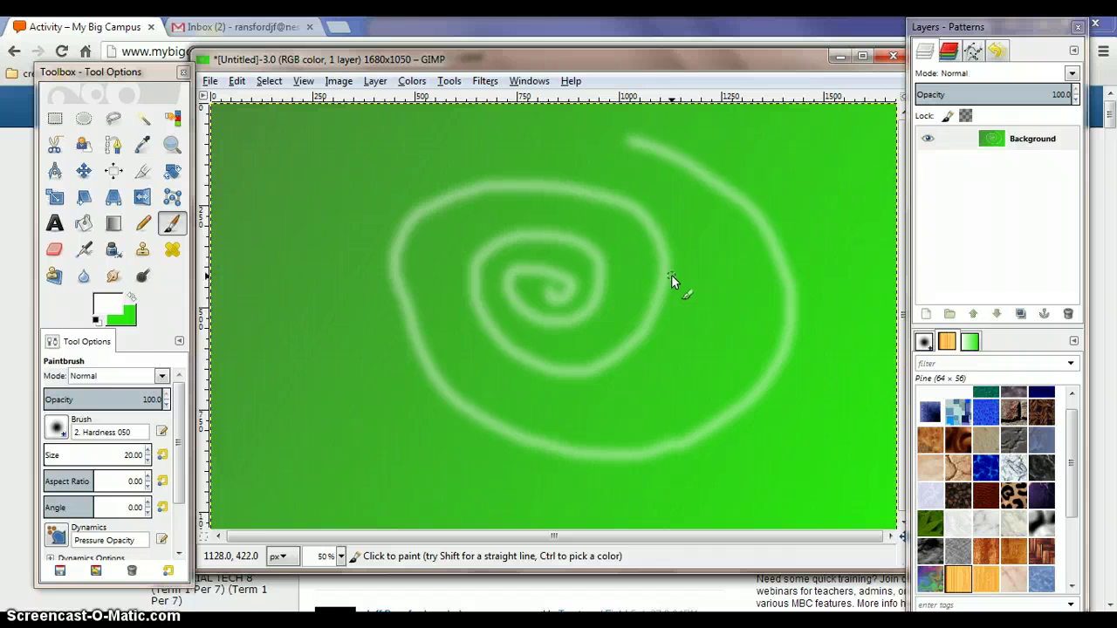
Apply a Whirl and Pinch distortion to the spiral with a whirl angle of 720 and a pinch amount of about -0.557
left_click(486, 82)
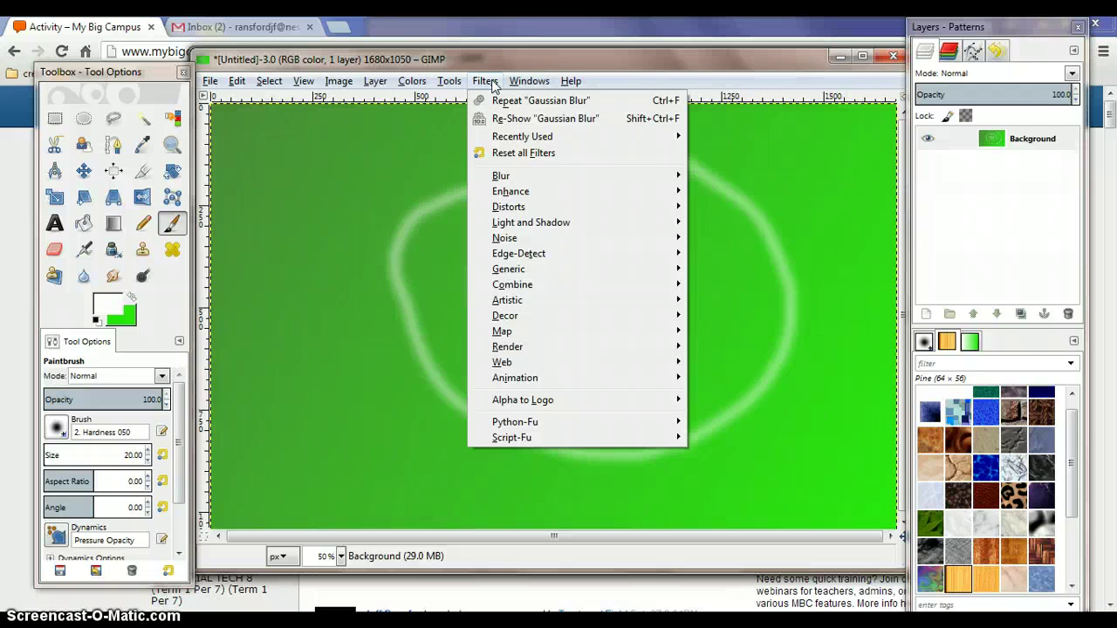
mouse_move(534, 211)
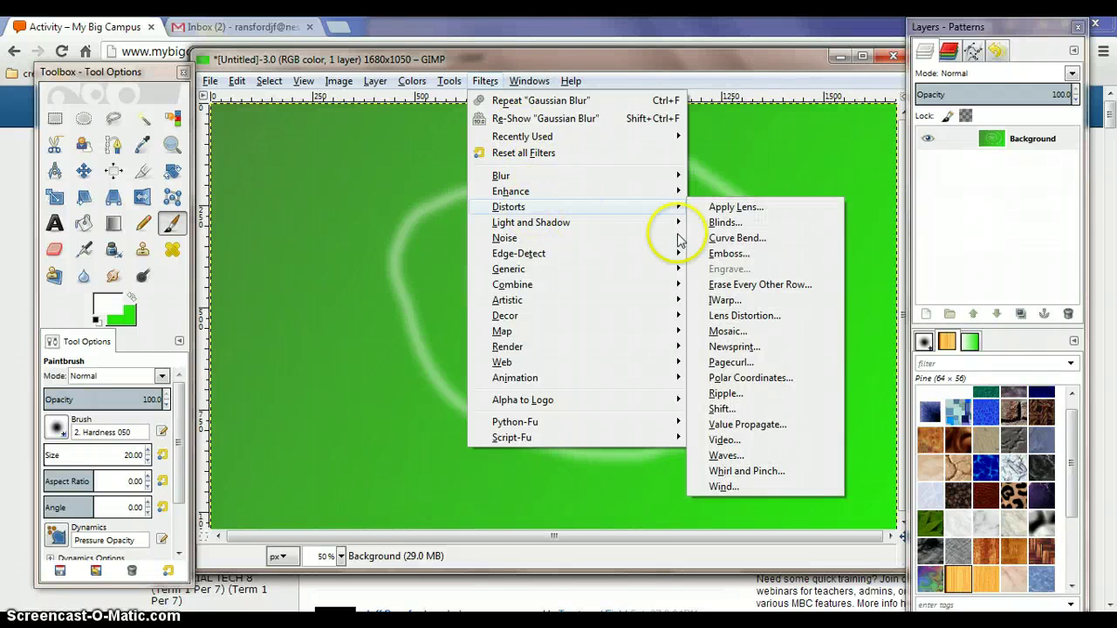
left_click(742, 472)
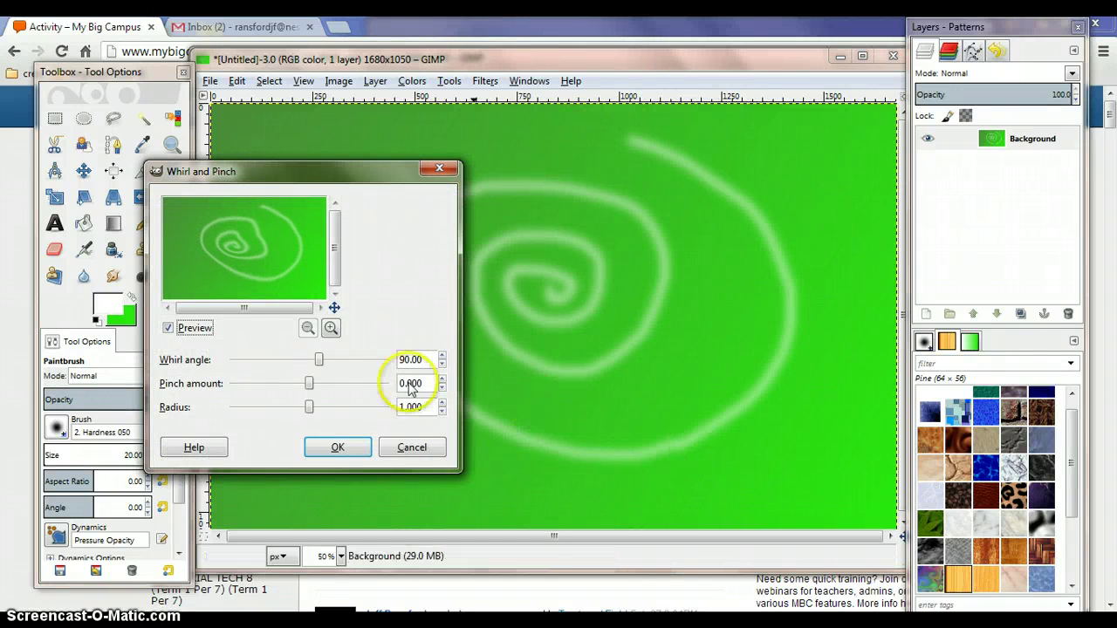
left_click_drag(319, 360, 391, 364)
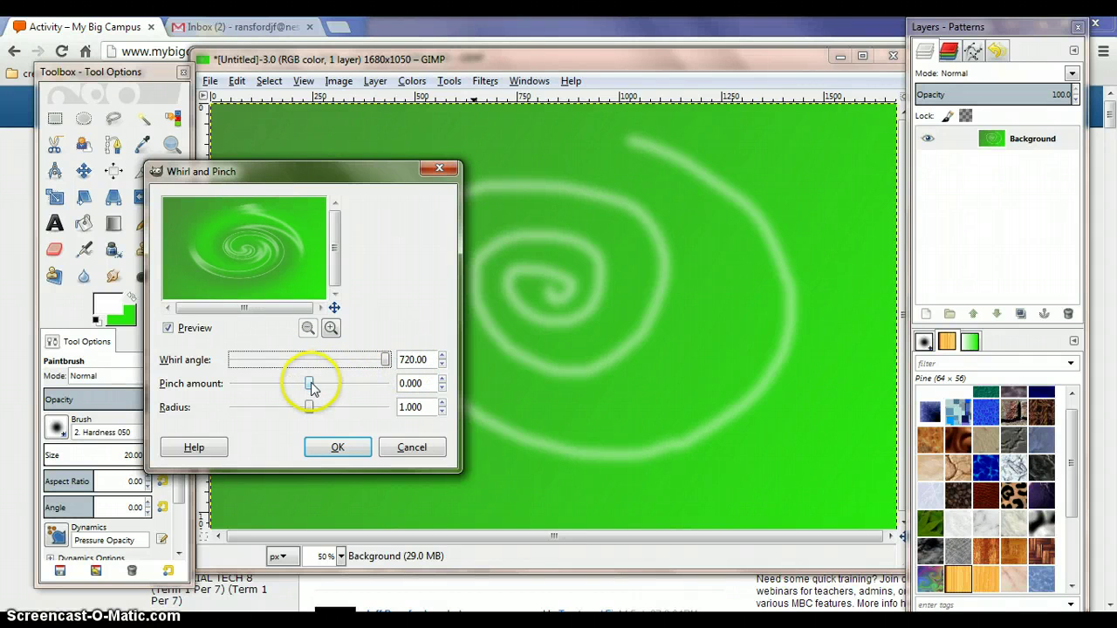
left_click_drag(312, 385, 267, 389)
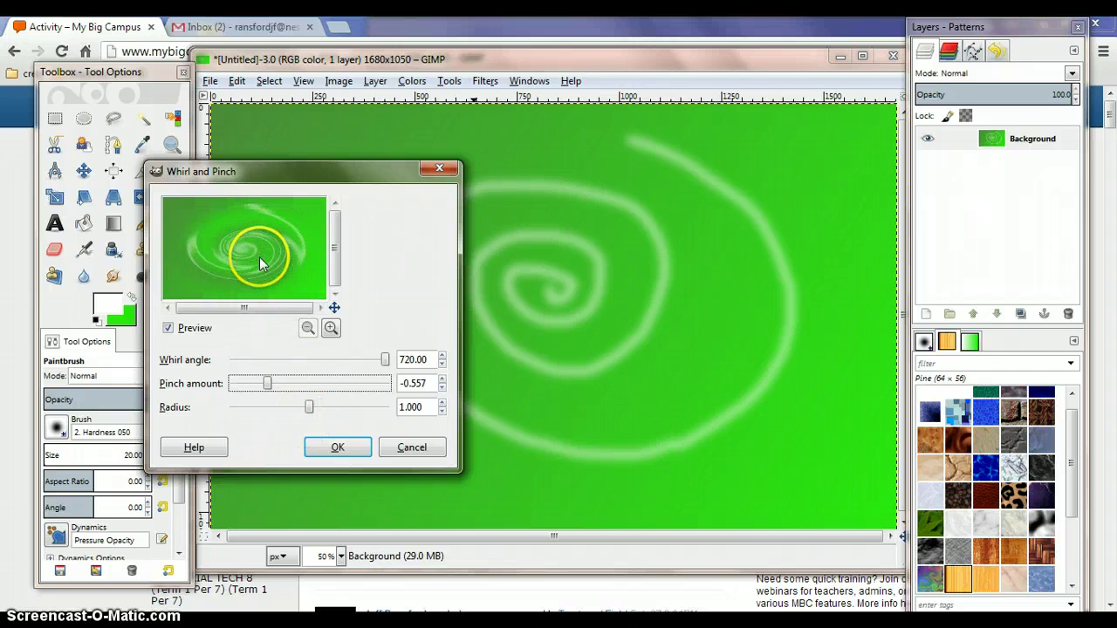
left_click(337, 447)
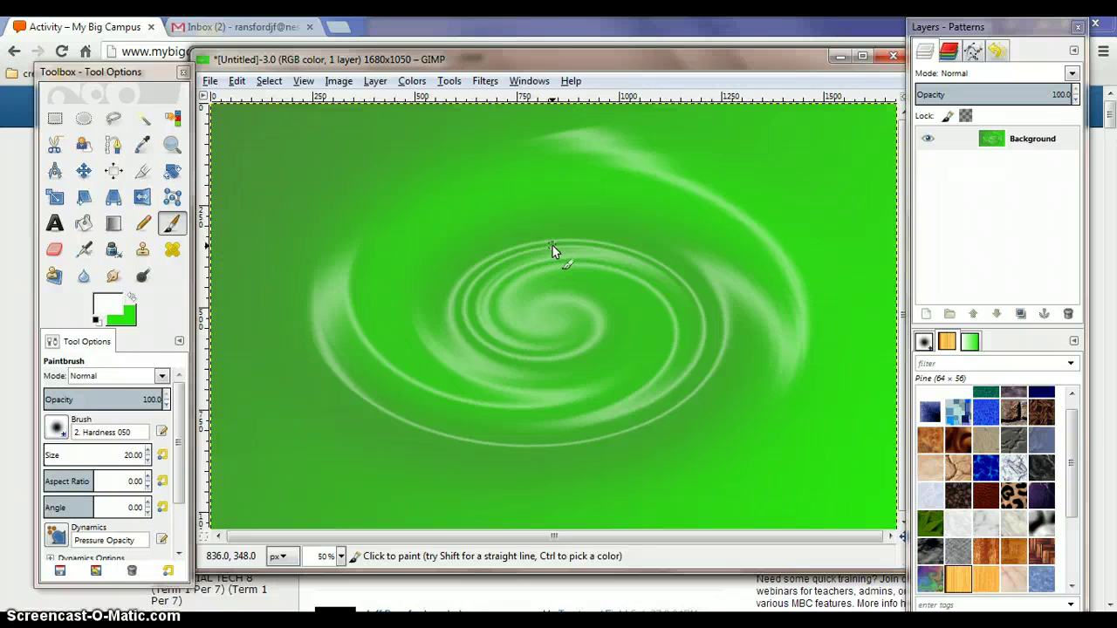
Apply the Waves distortion to the swirl with amplitude 75, phase 140 and wavelength 45
left_click(489, 80)
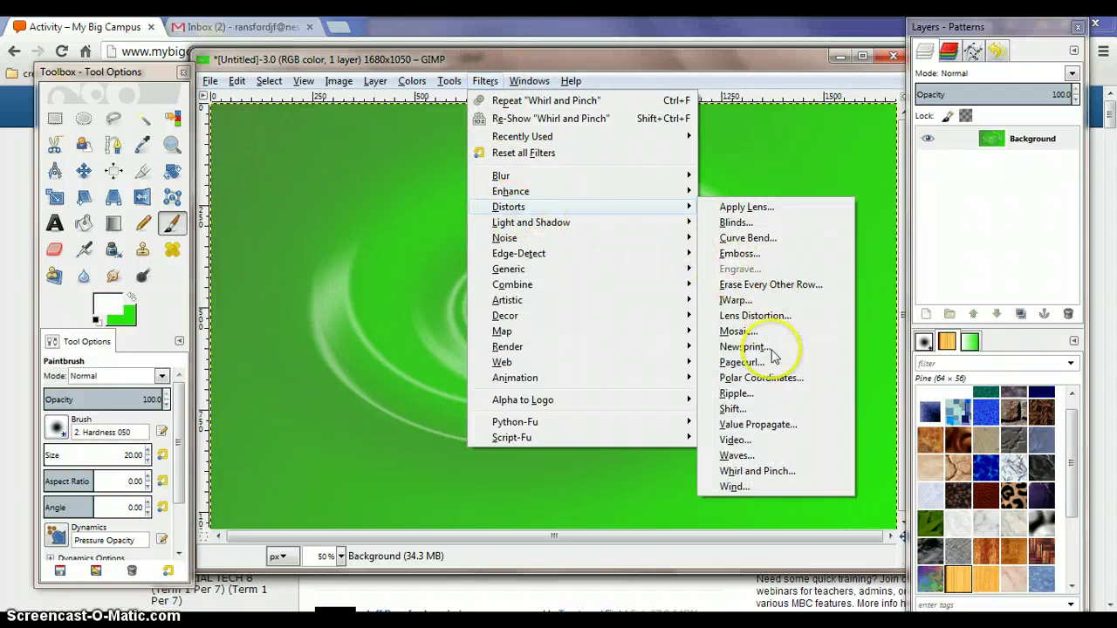
left_click(733, 455)
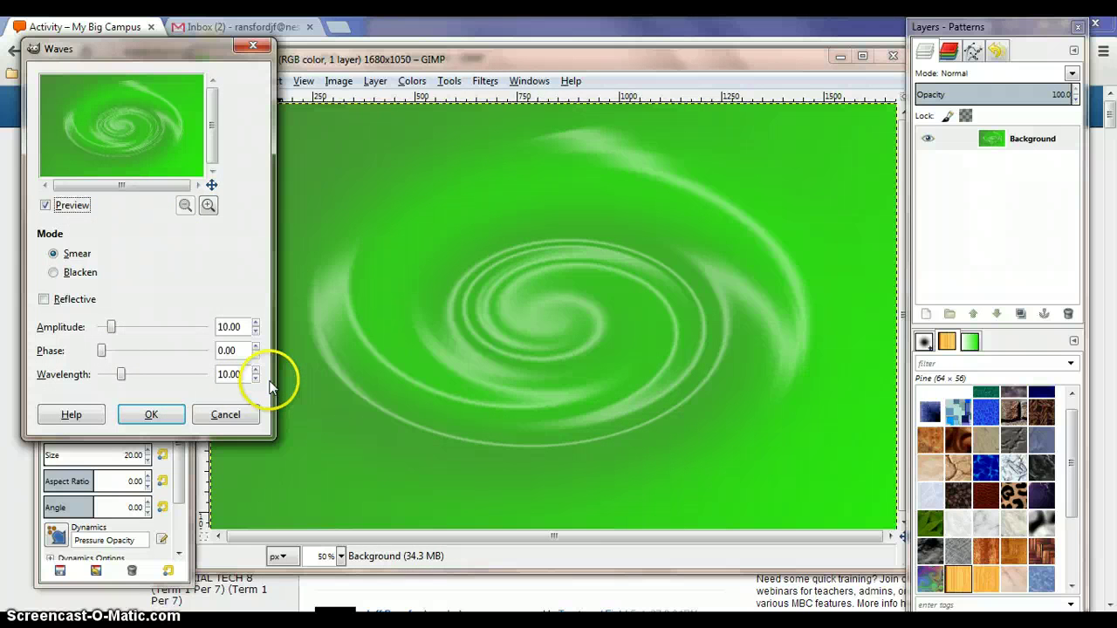
double_click(229, 328)
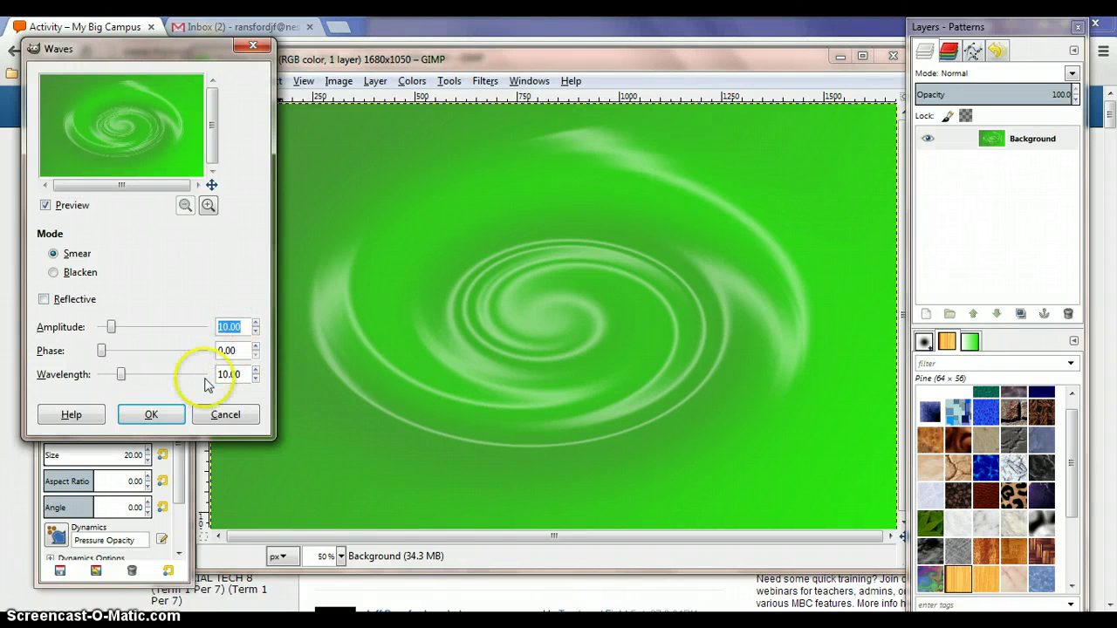
type("75")
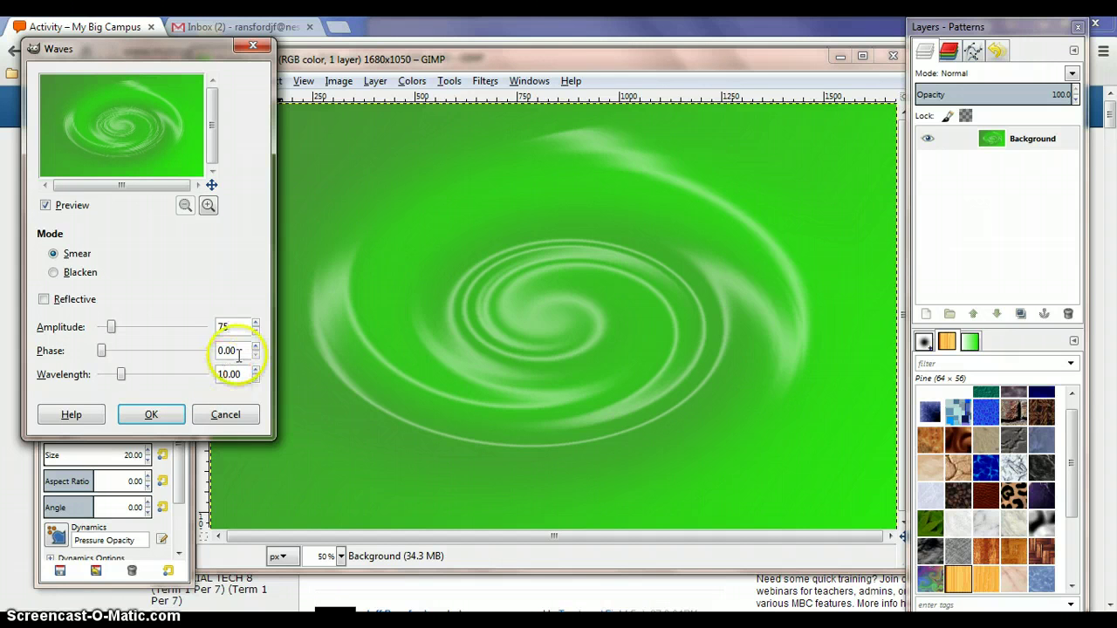
left_click(234, 352)
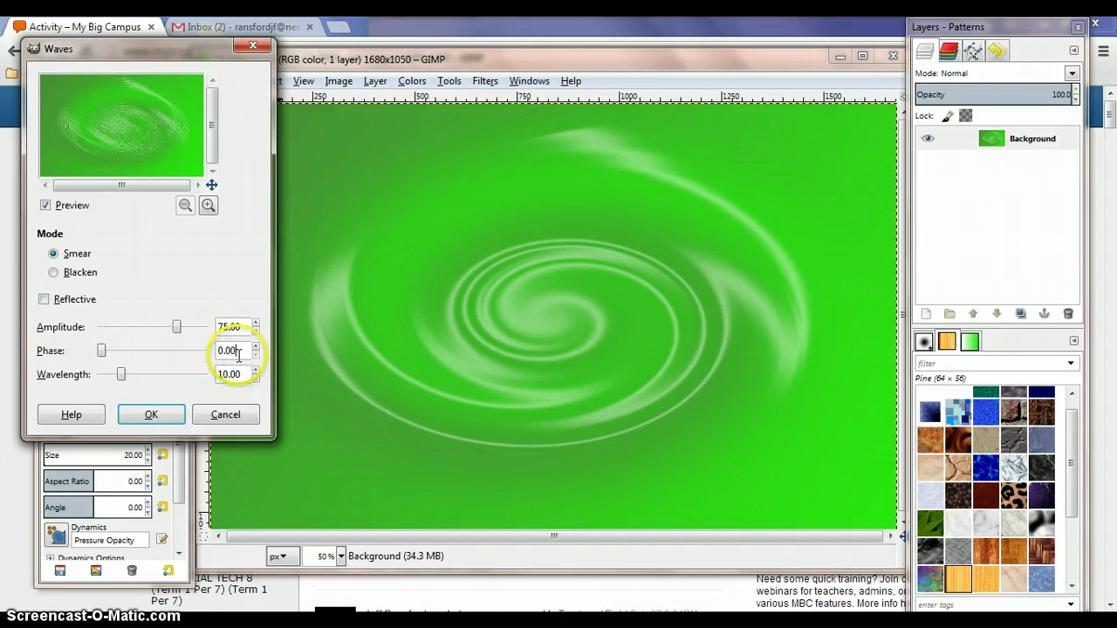
double_click(243, 352)
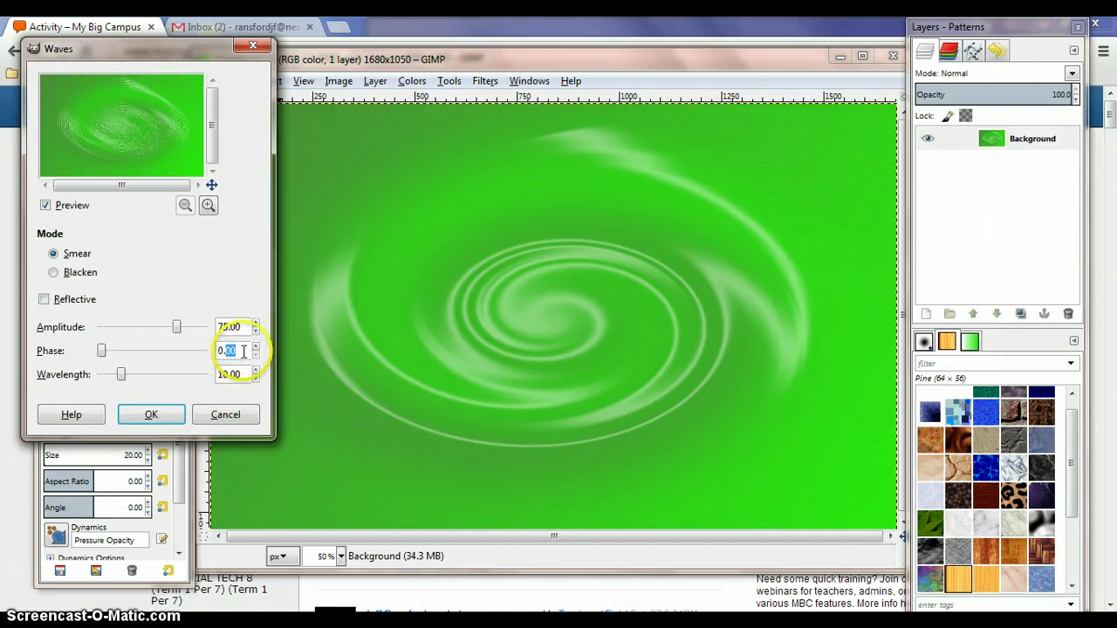
type("140")
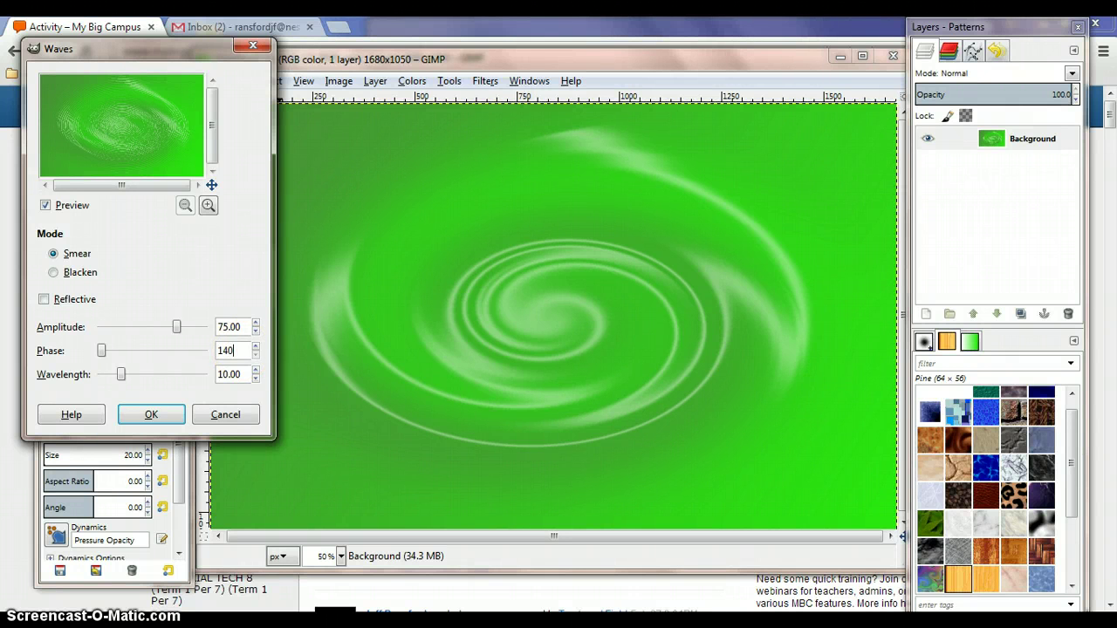
left_click_drag(218, 375, 246, 375)
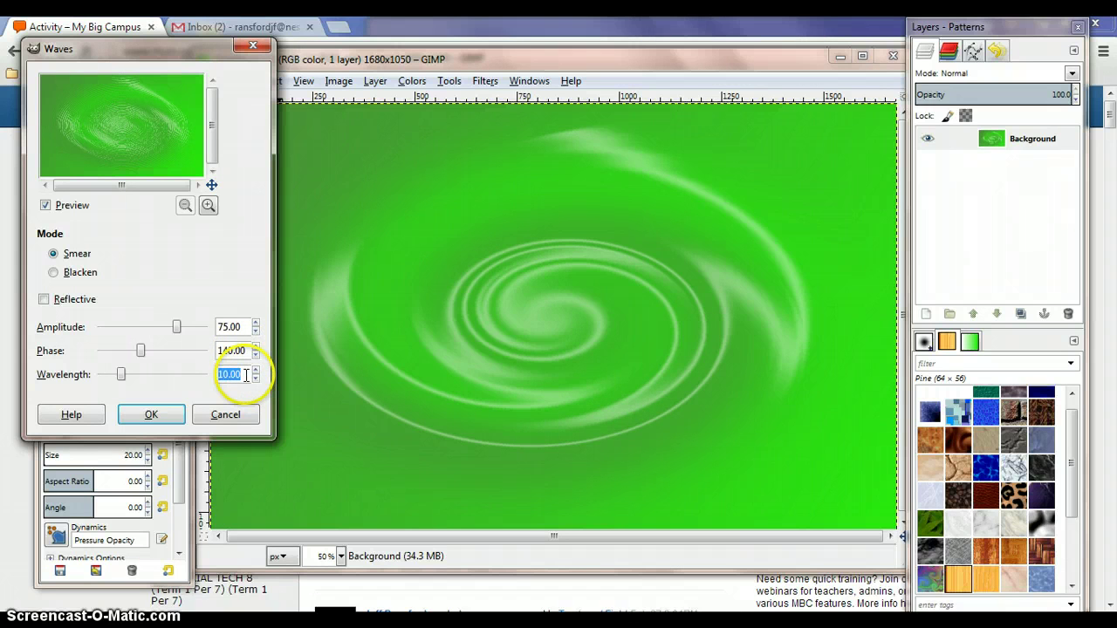
type("45")
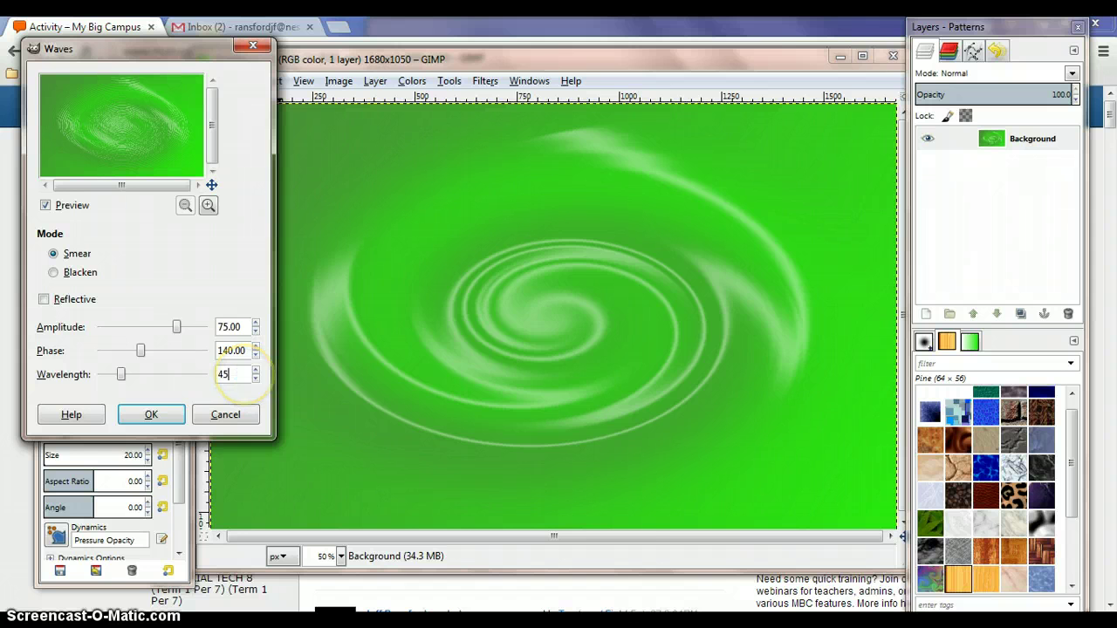
left_click(156, 414)
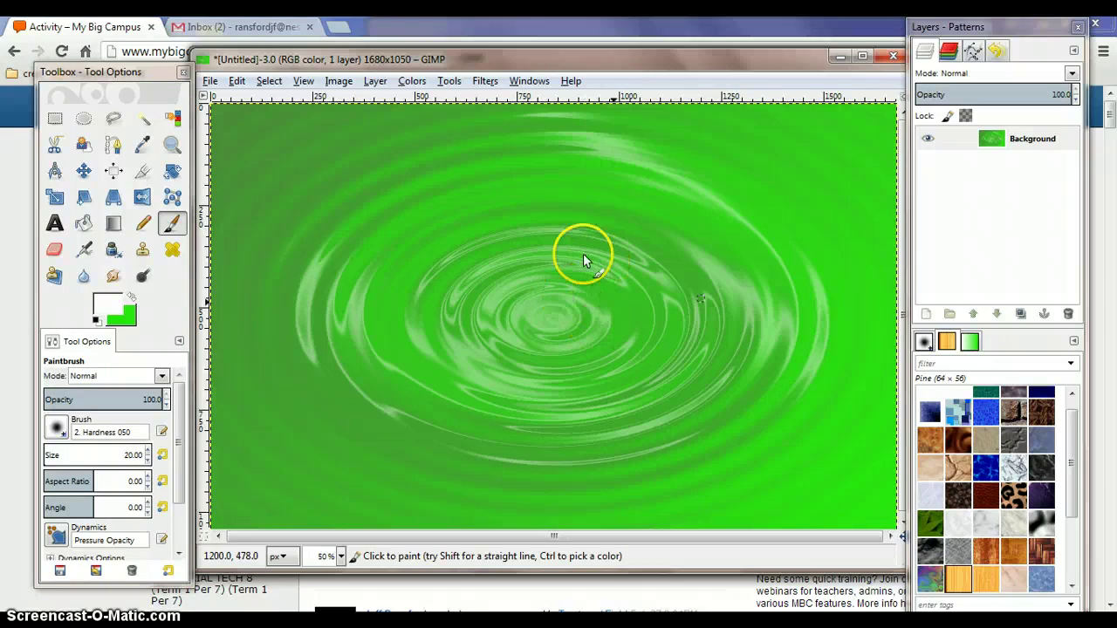
Start the artistic Softglow filter on the rippled image and set its glow radius to 1
left_click(485, 80)
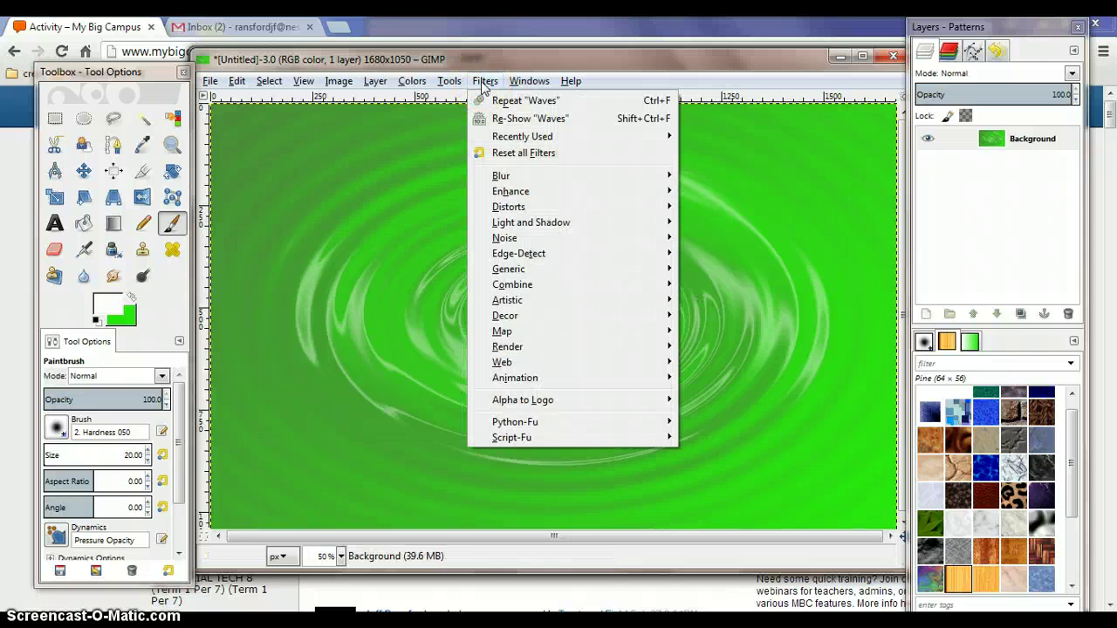
mouse_move(506, 210)
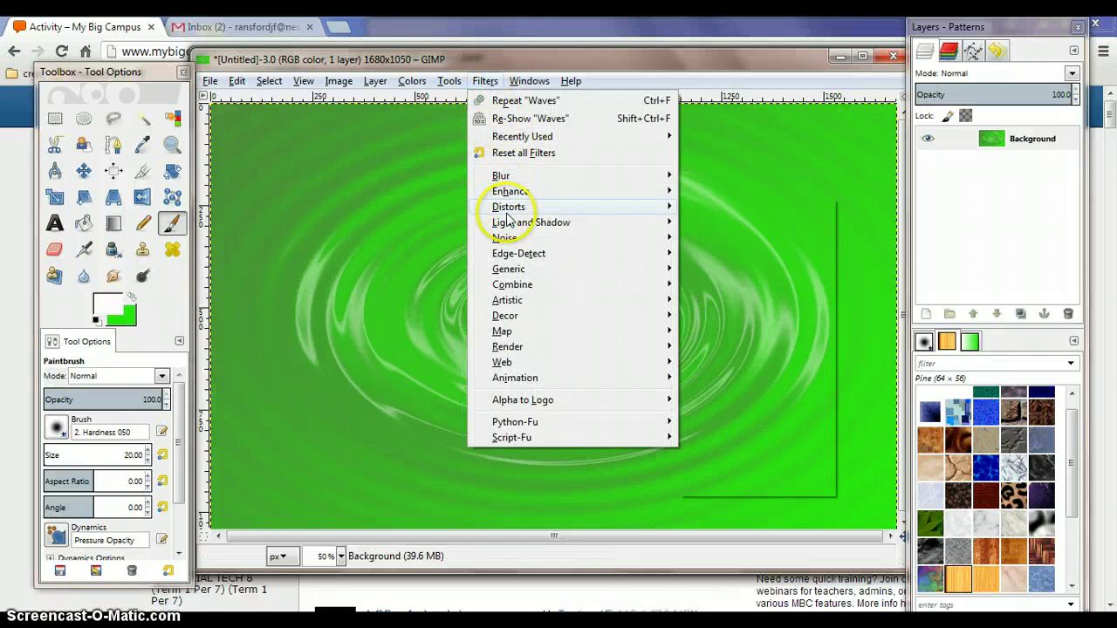
mouse_move(528, 301)
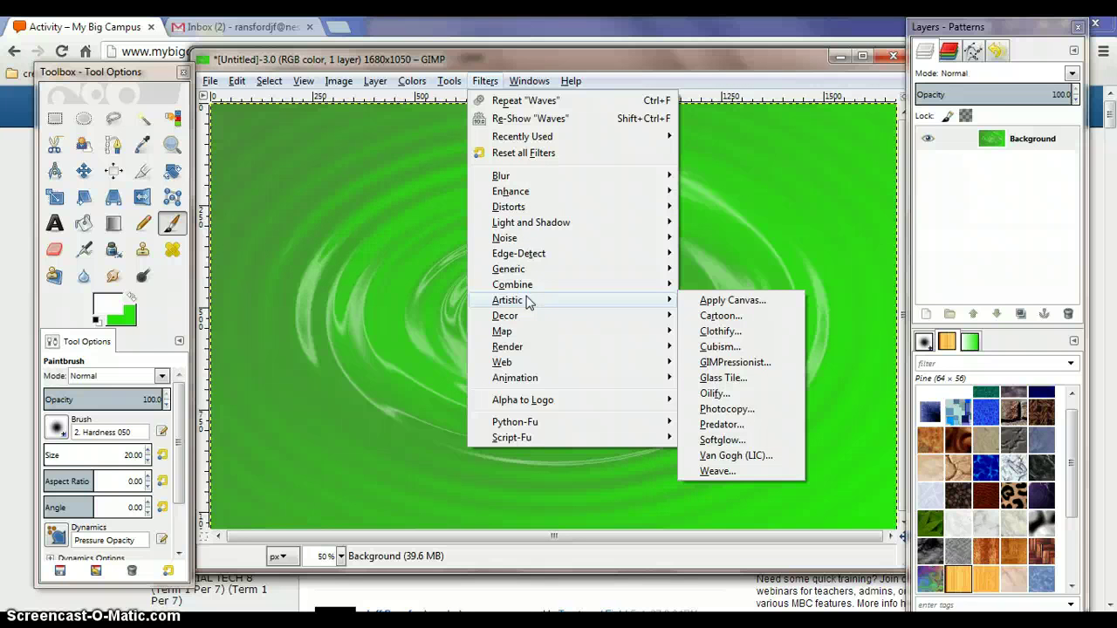
left_click(520, 303)
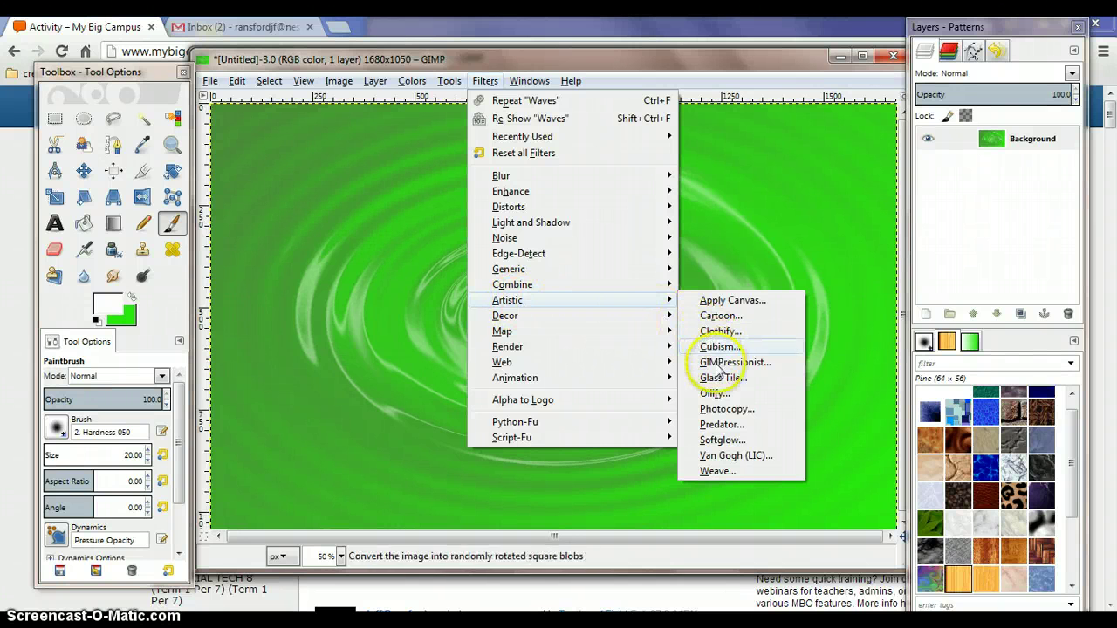
left_click(714, 440)
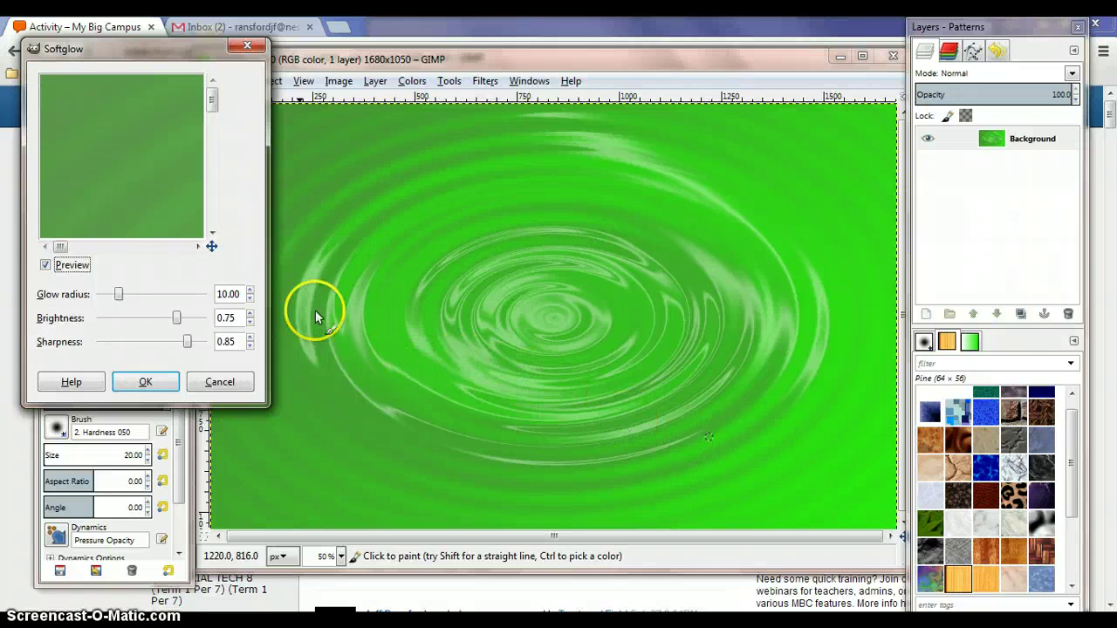
double_click(232, 294)
left_click(231, 295)
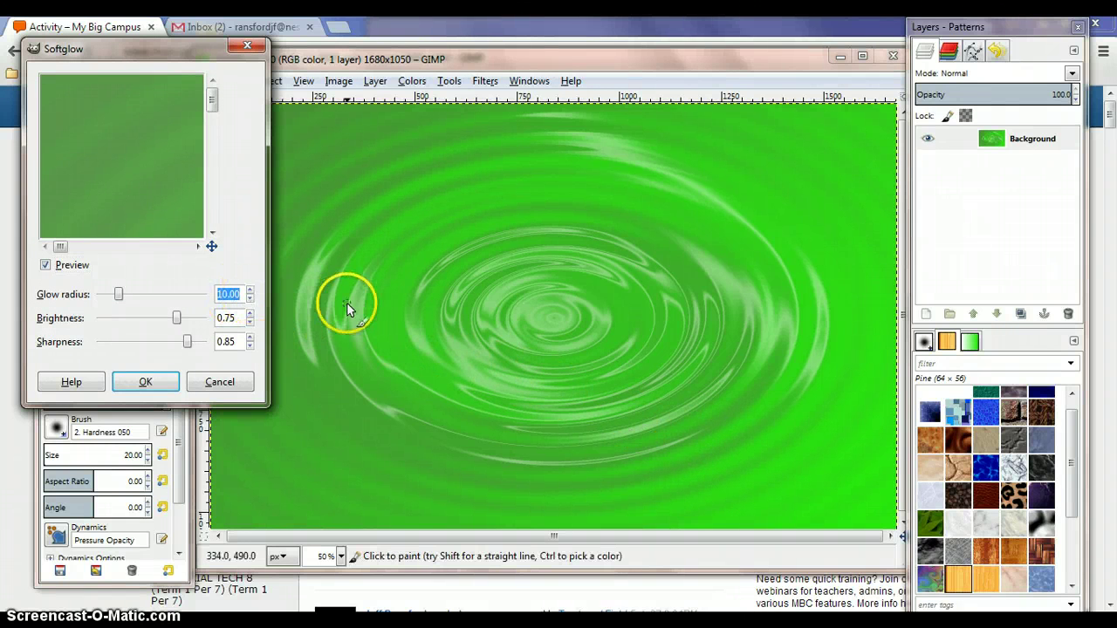
type("1")
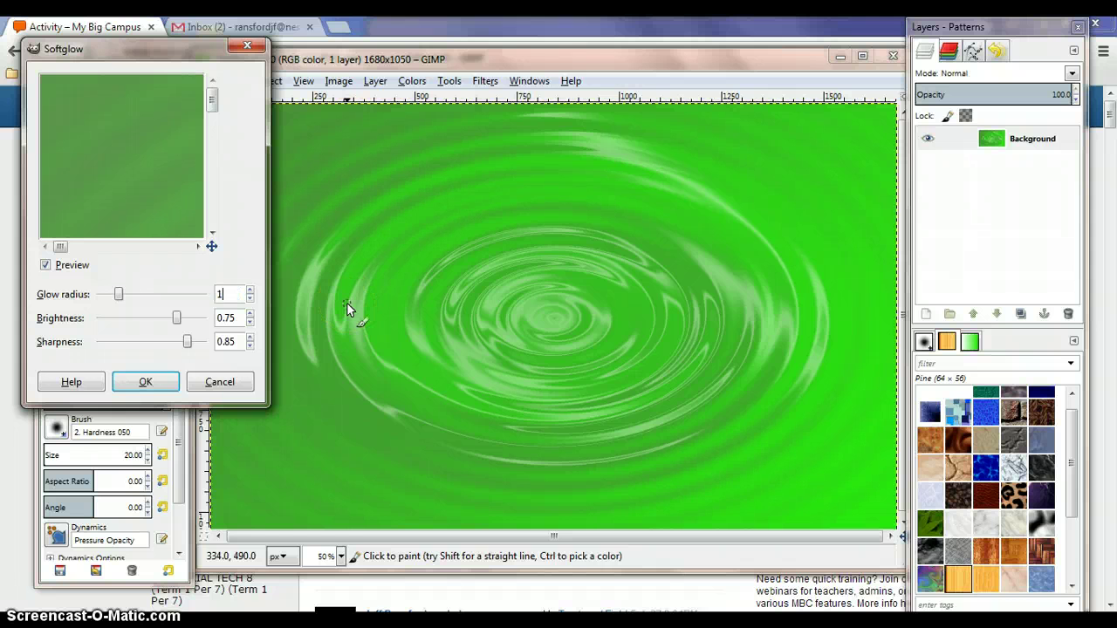
Set the Softglow brightness to 0.25 and the sharpness to 1, and apply the filter
left_click(241, 318)
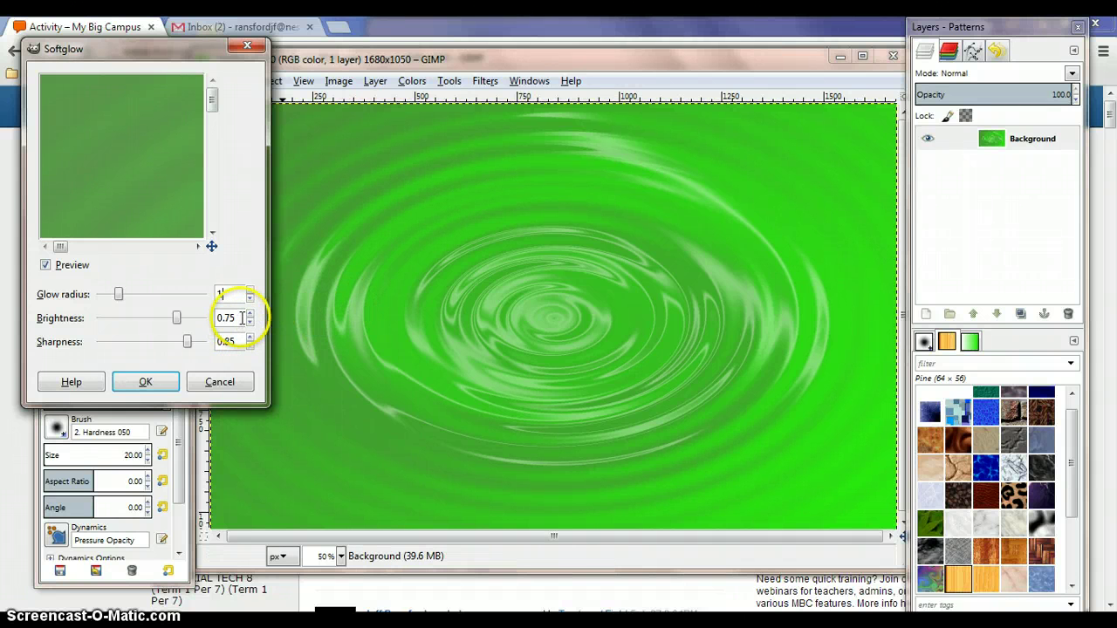
left_click(241, 318)
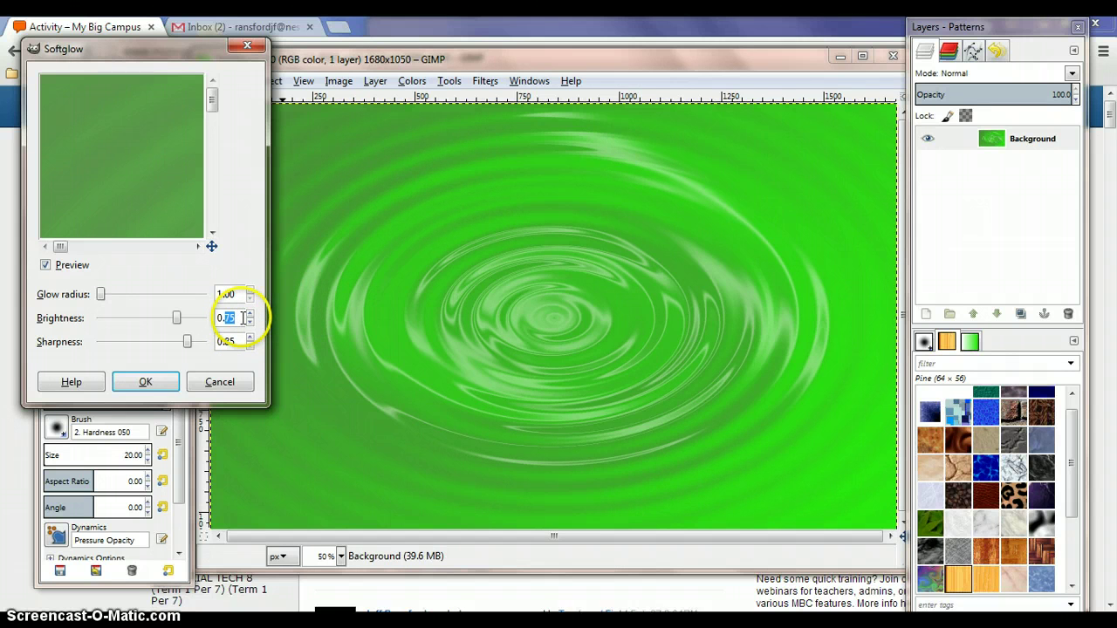
key("BackSpace")
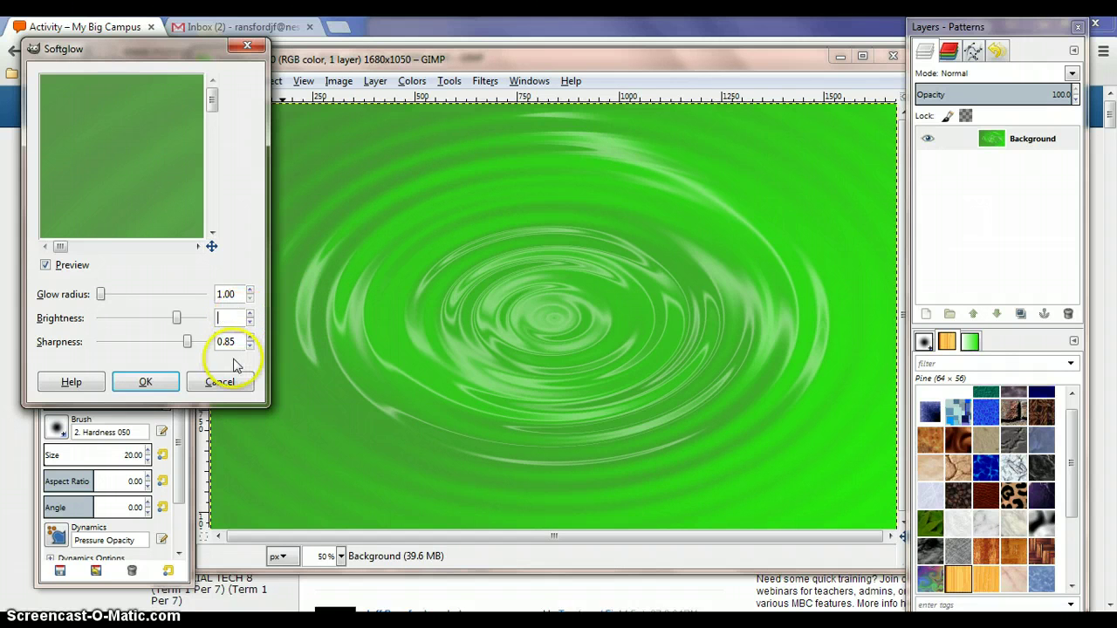
type(".25")
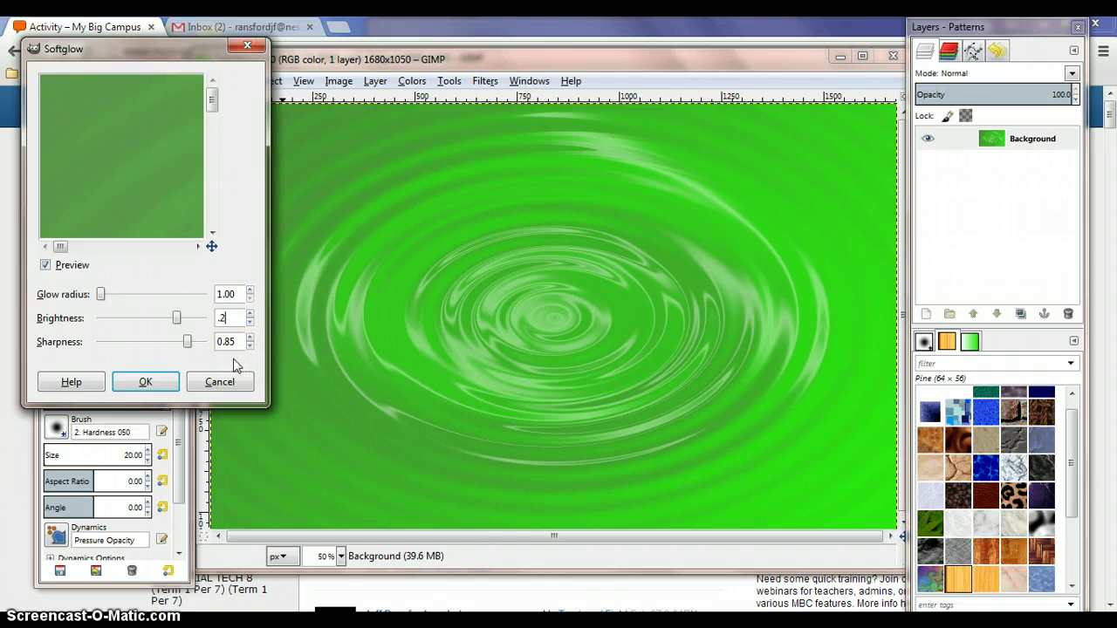
left_click(232, 344)
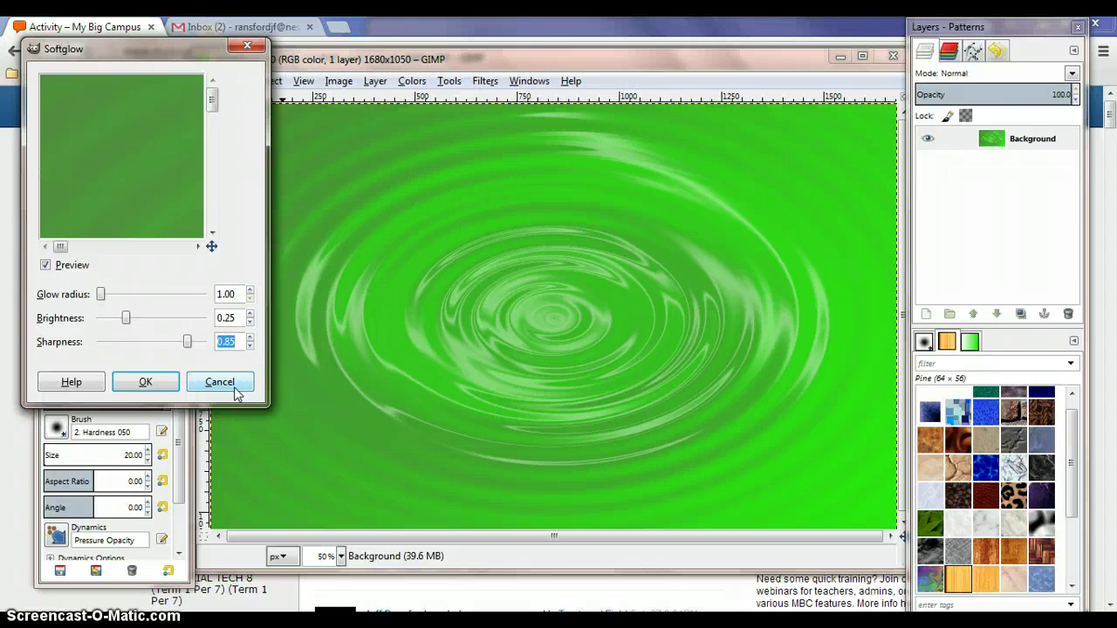
type("1")
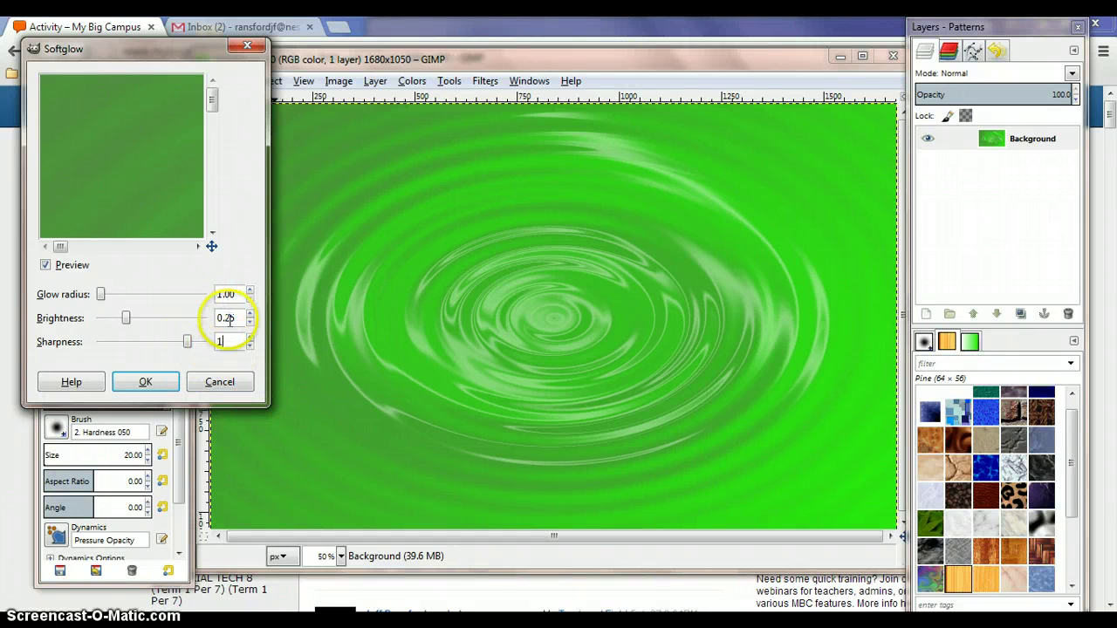
left_click(162, 377)
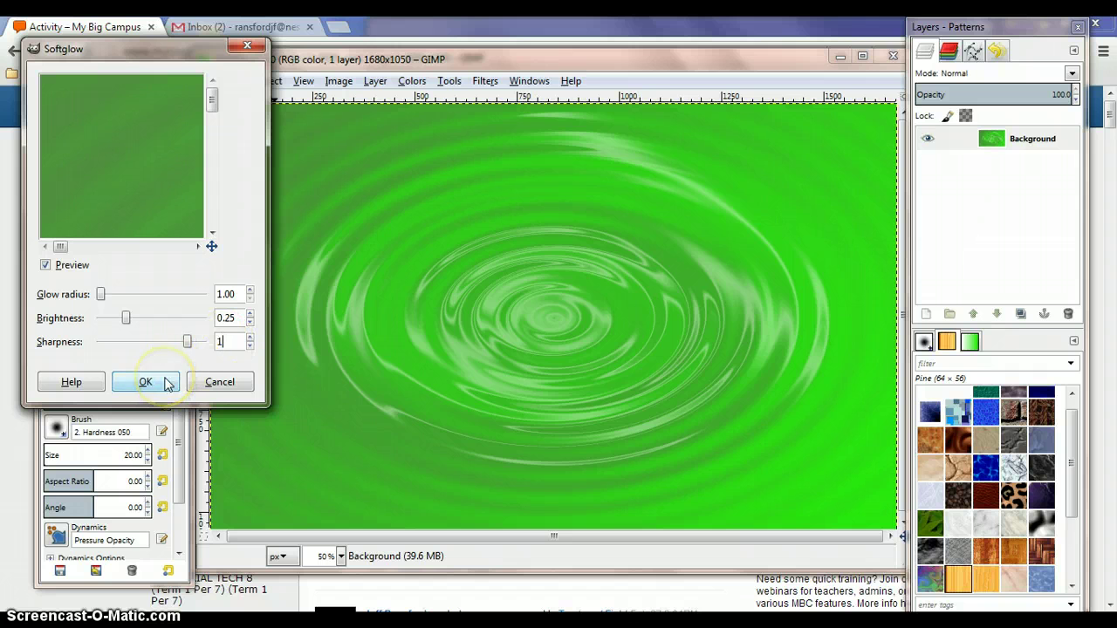
left_click(165, 378)
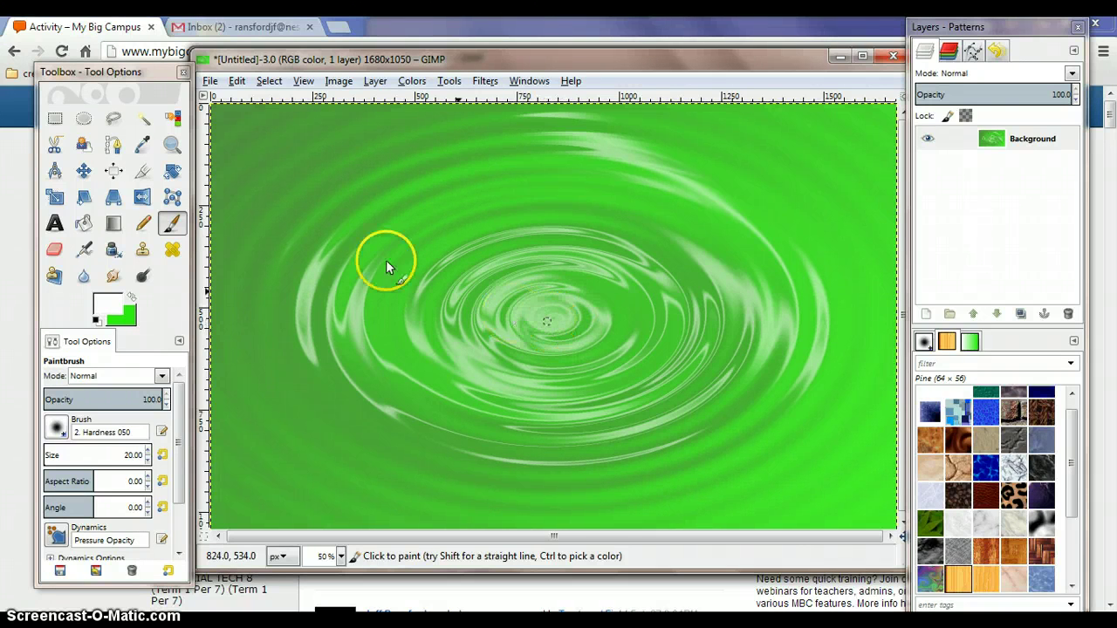
Start exporting the rippled image and choose JPEG image as the export file type
left_click(211, 83)
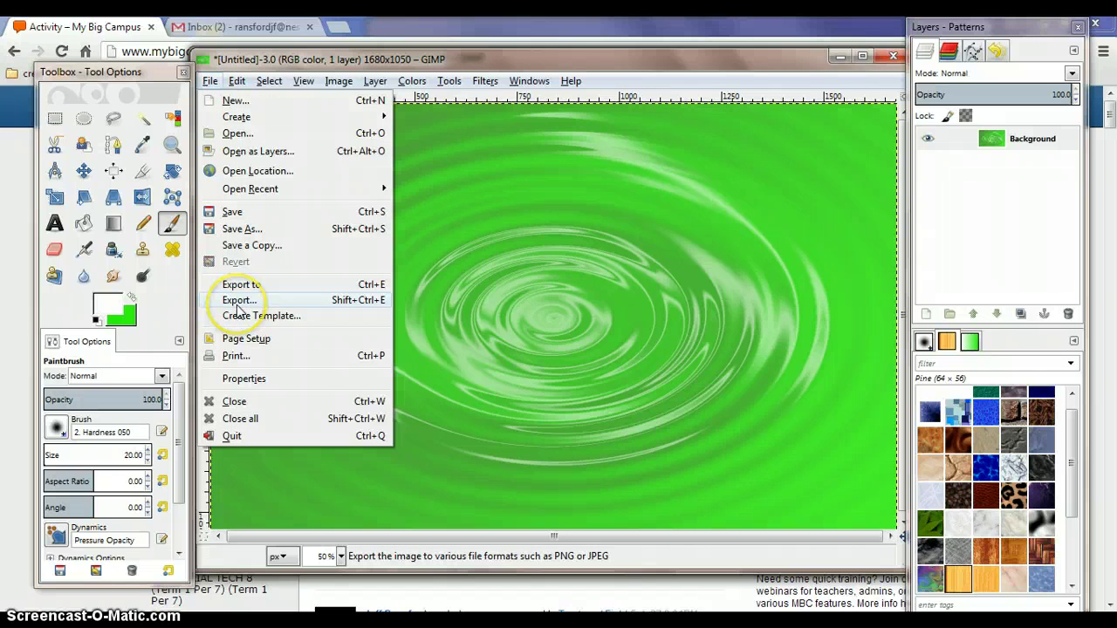
left_click(238, 302)
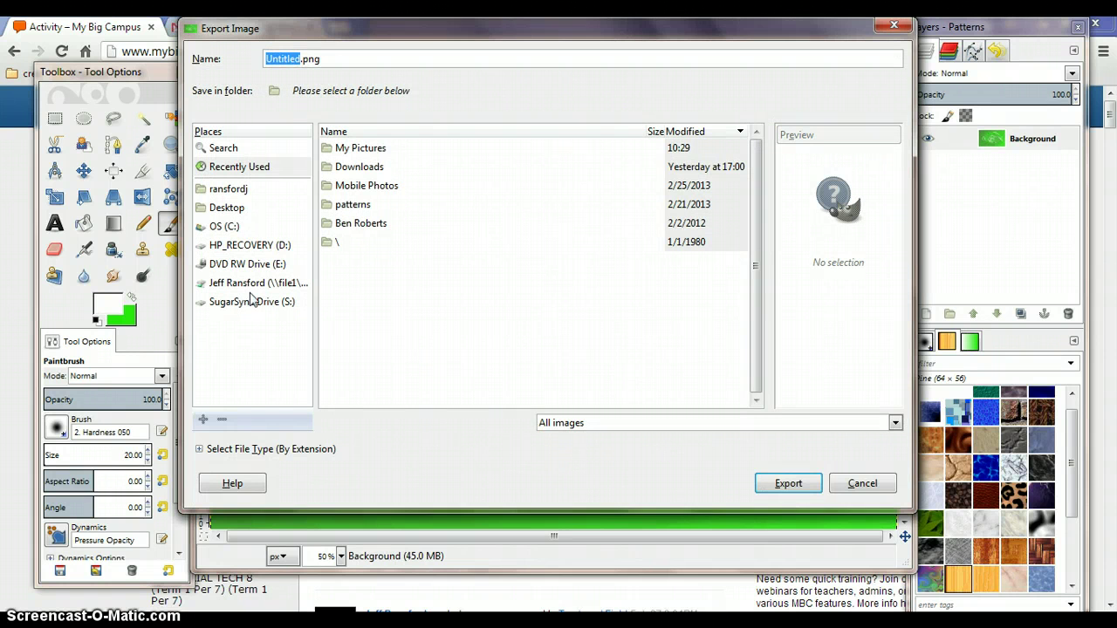
left_click(199, 450)
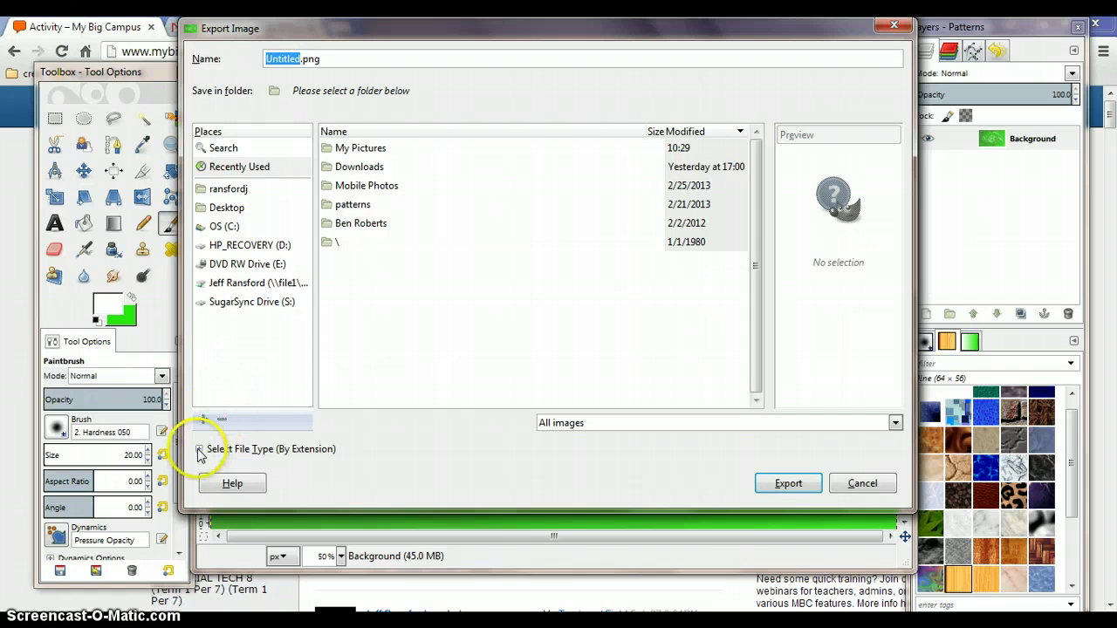
left_click(199, 450)
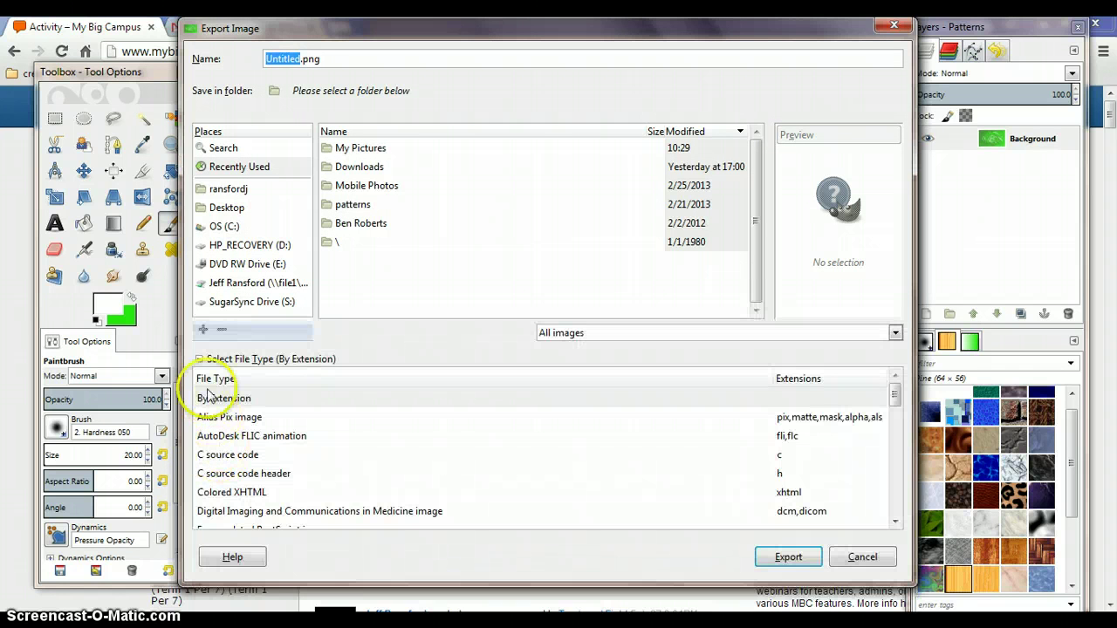
left_click(200, 359)
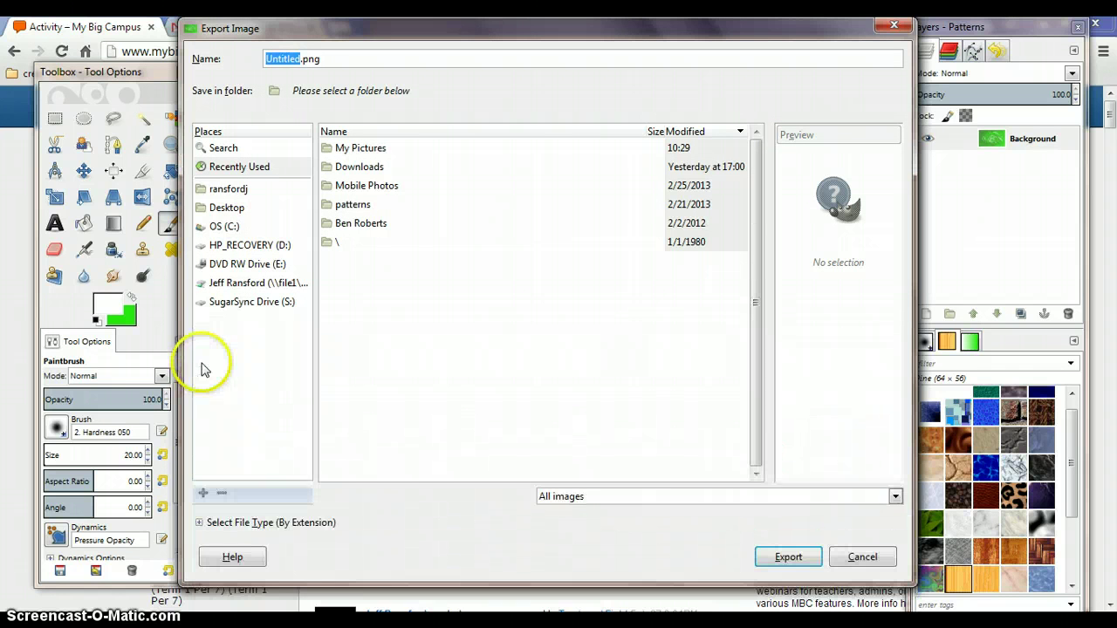
left_click(200, 522)
scroll(224, 454, "down", 4)
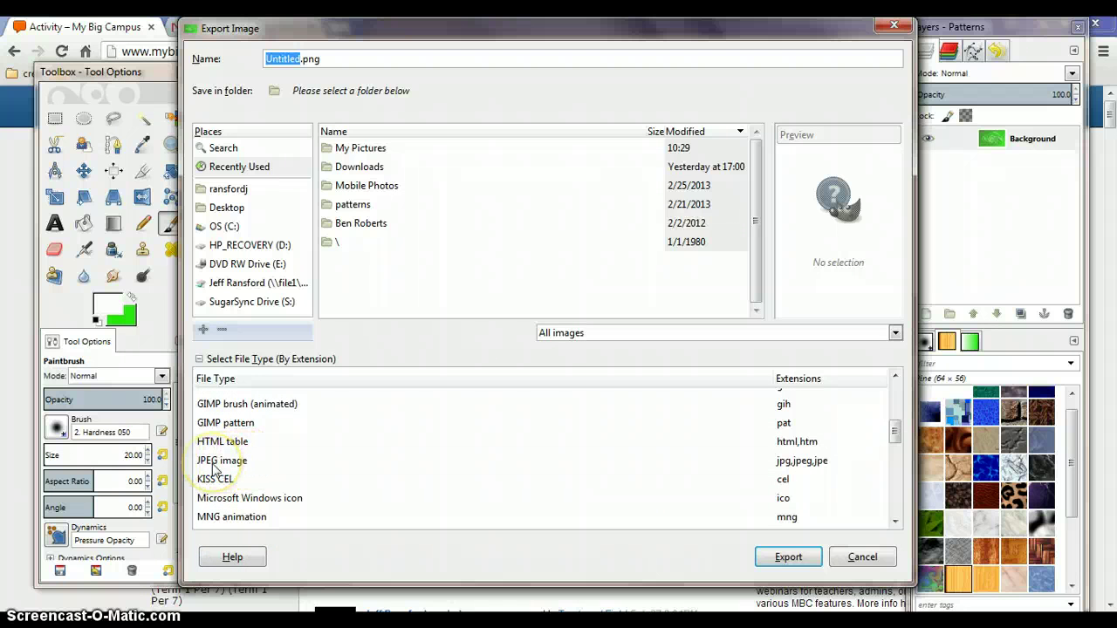
left_click(213, 465)
Name the export file ripples and choose My Pictures as its destination folder
left_click(295, 58)
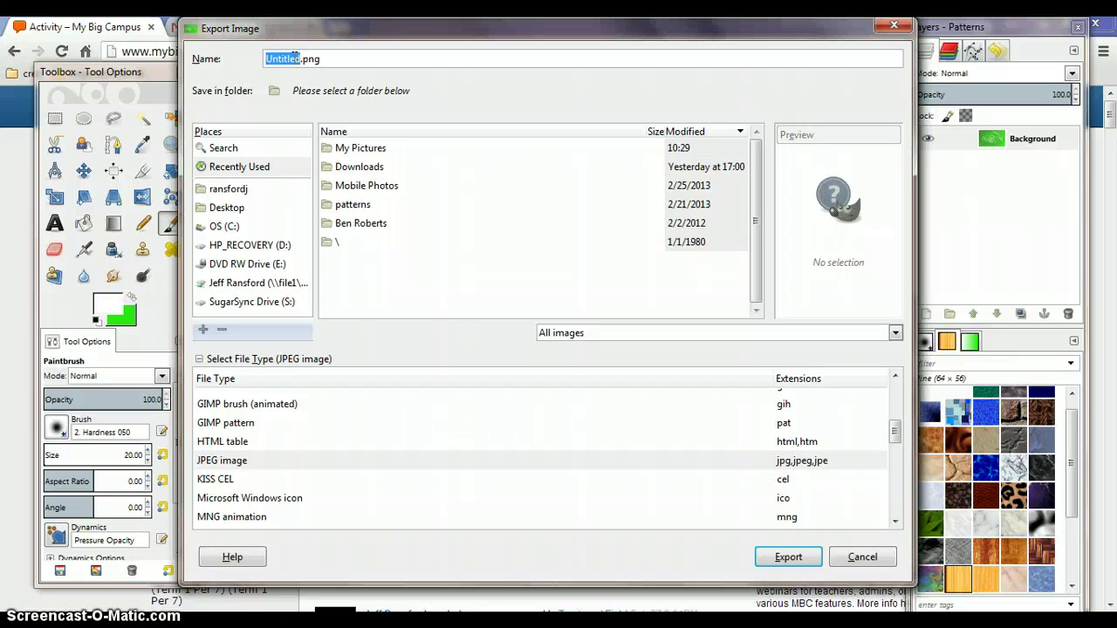
type("ripples")
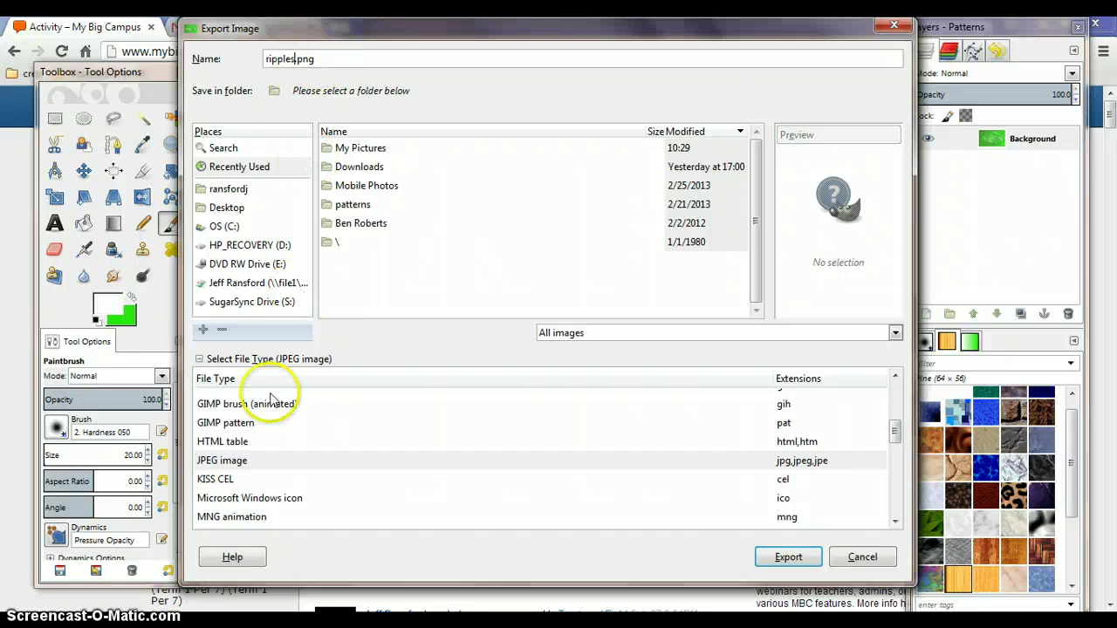
left_click(231, 462)
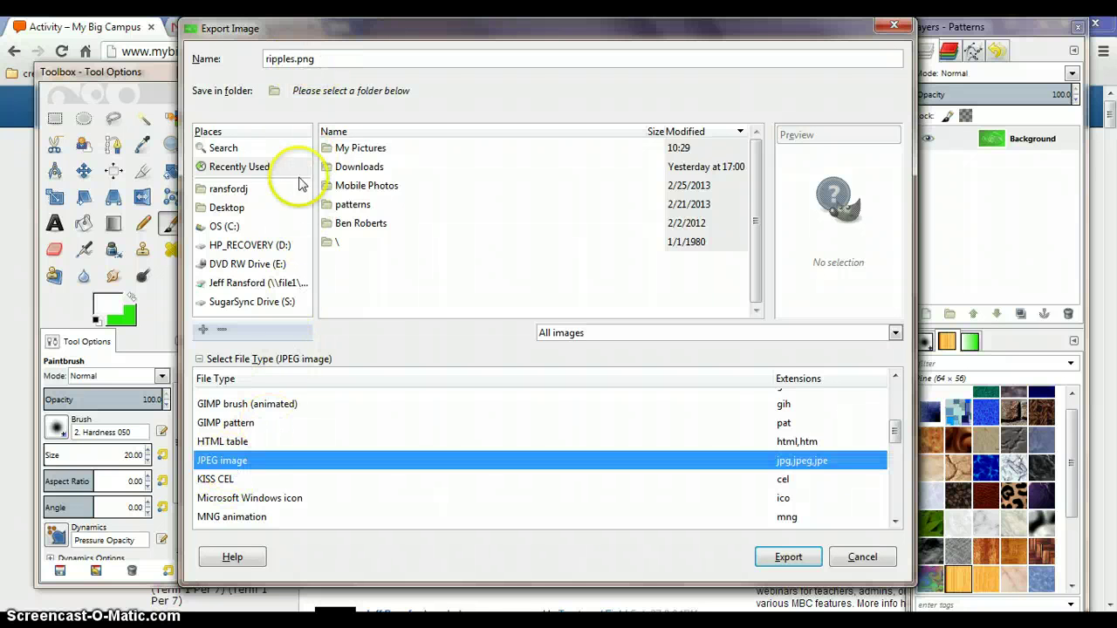
left_click(774, 561)
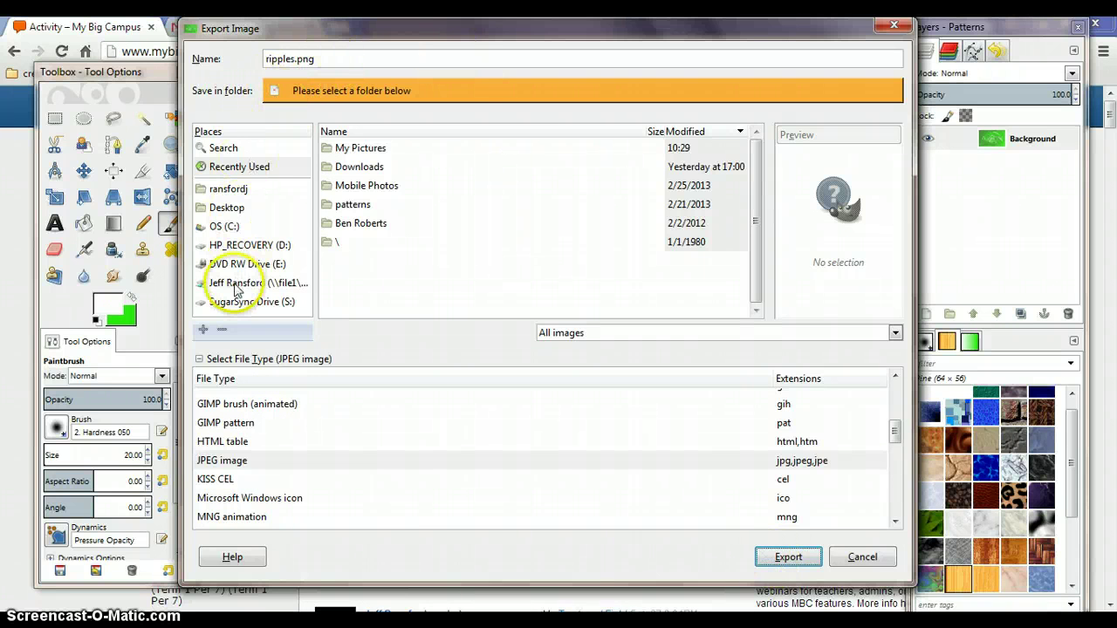
left_click(362, 150)
left_click(777, 555)
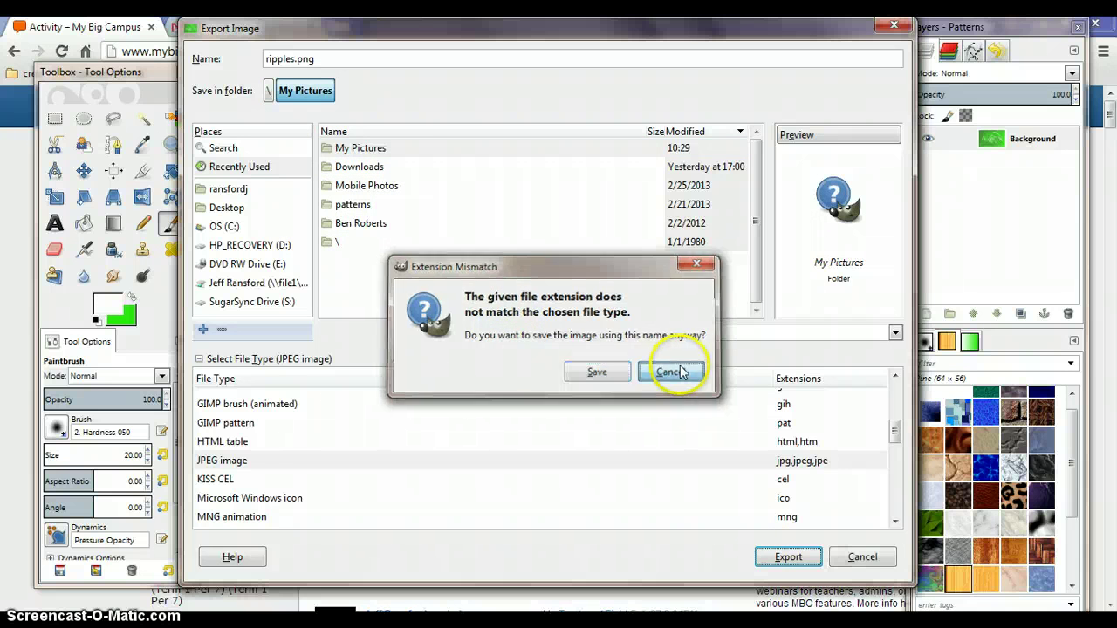
left_click(672, 372)
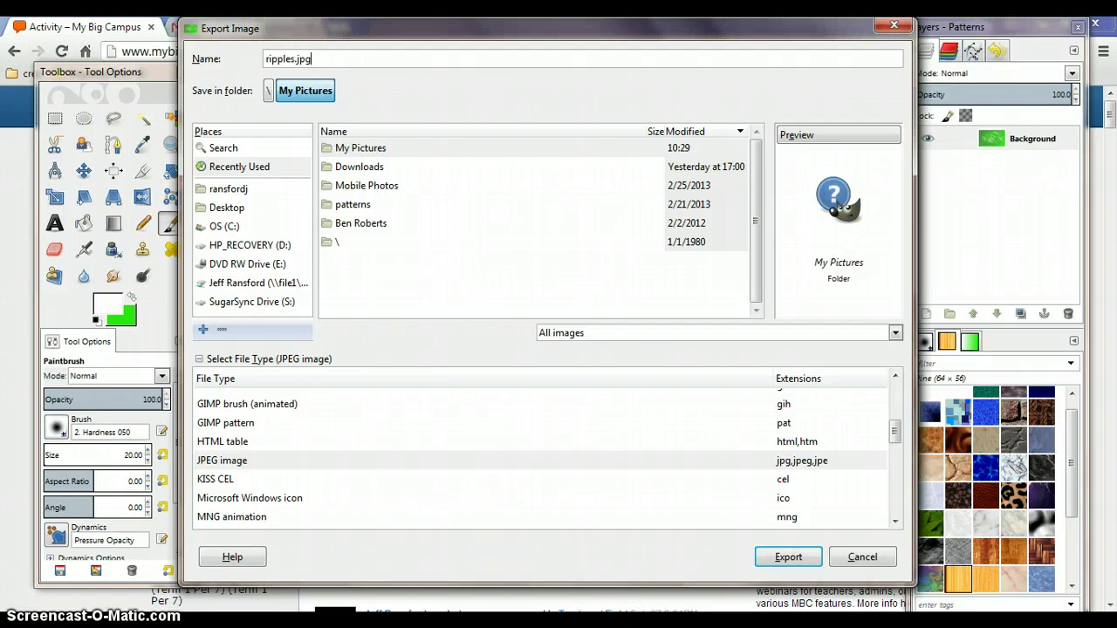
Export the image as ripples.jpg with JPEG quality 90, replacing the existing file of that name
left_click(788, 557)
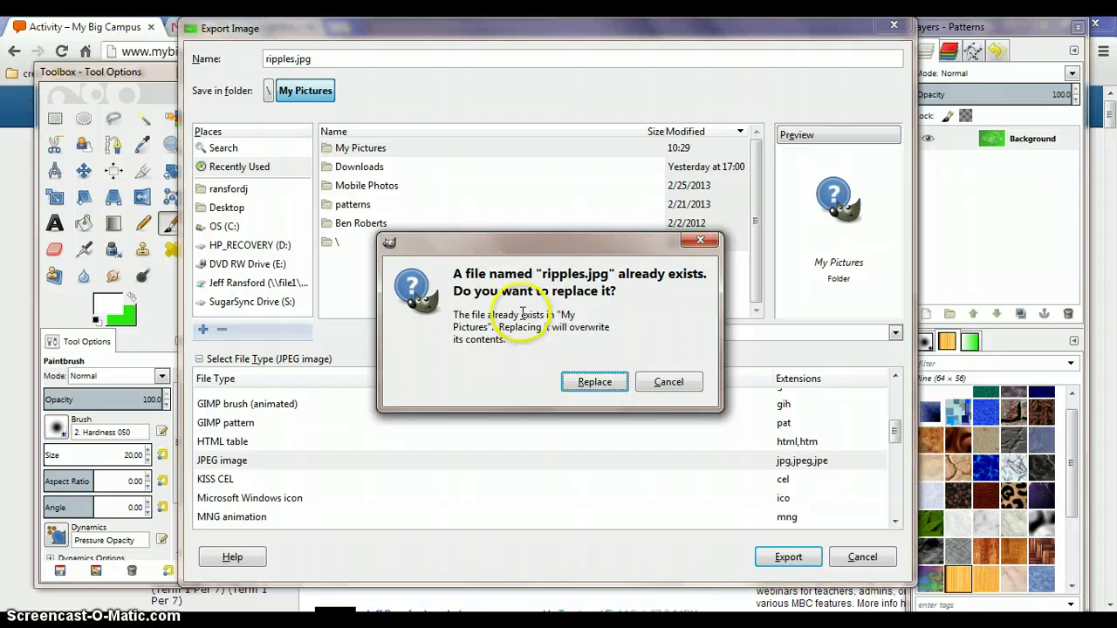
left_click(580, 380)
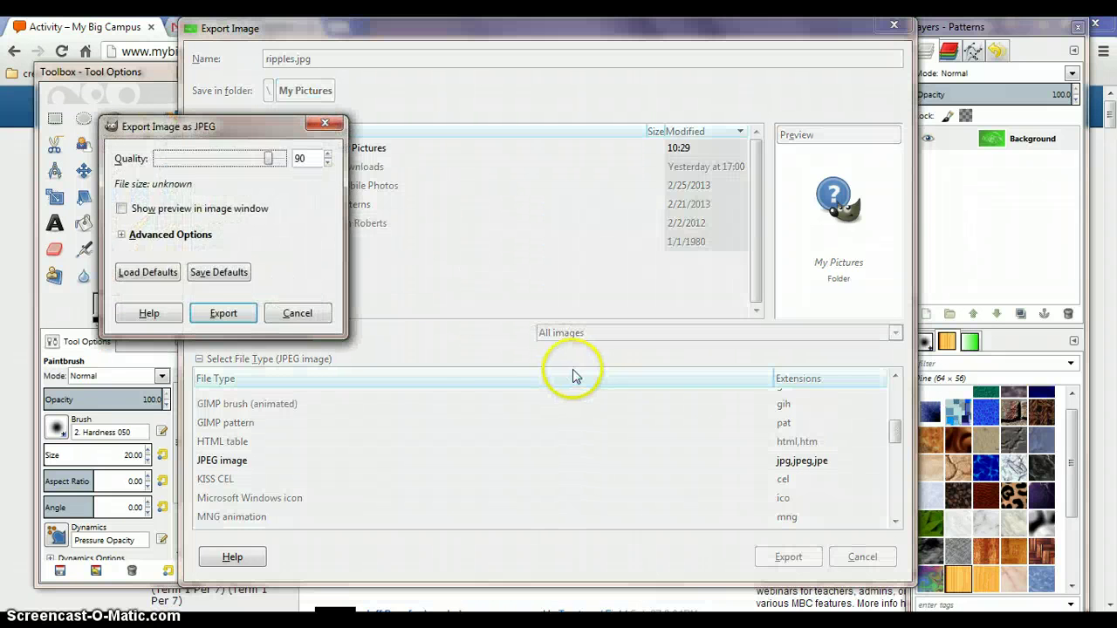
left_click(224, 314)
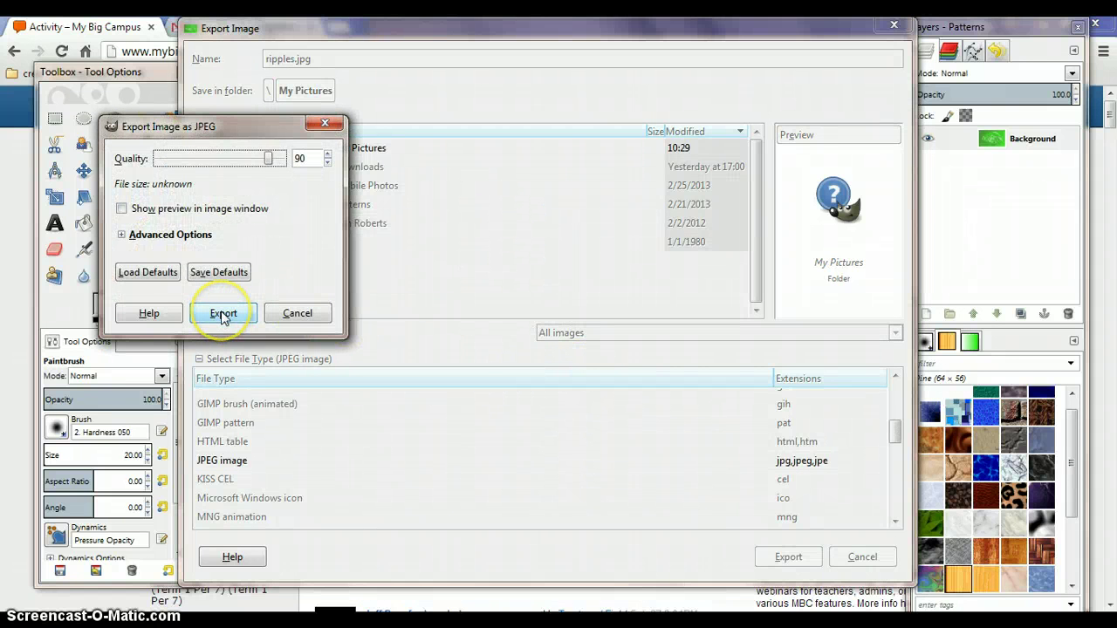
left_click(233, 314)
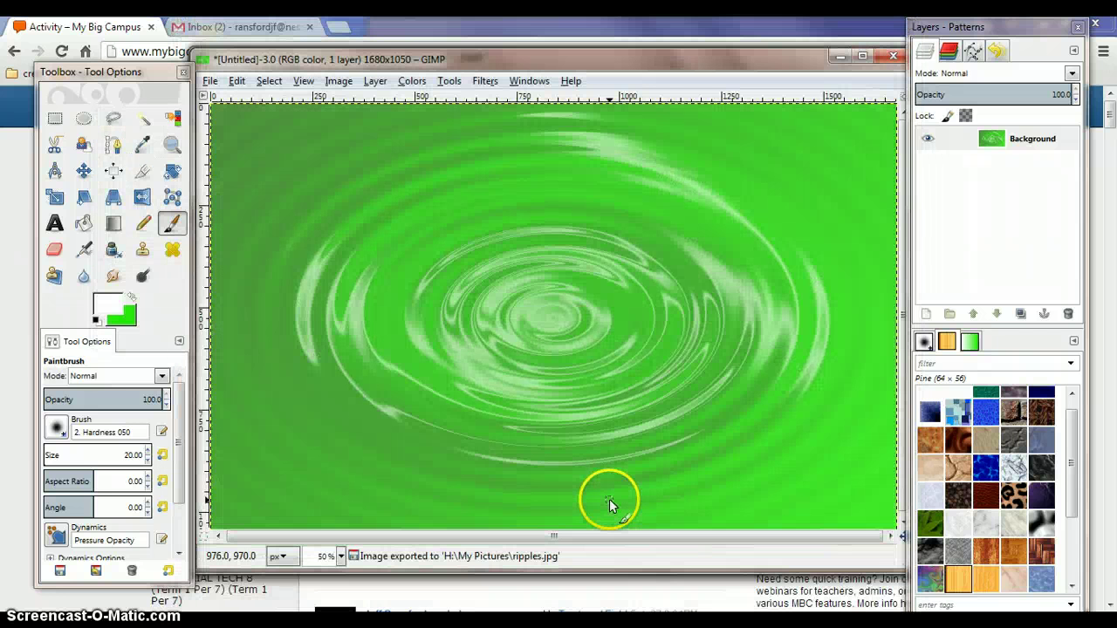